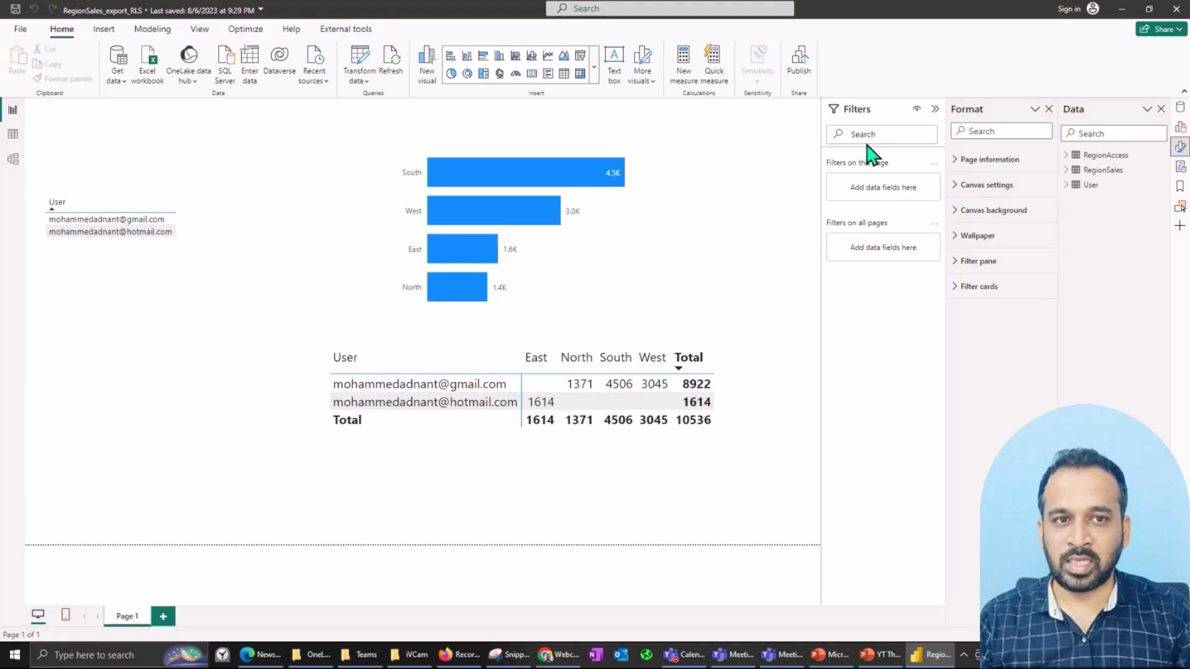
# Step: Examine the RegionSales, RegionAccess and User tables and the relationships between them in the data model
pyautogui.click(881, 122)
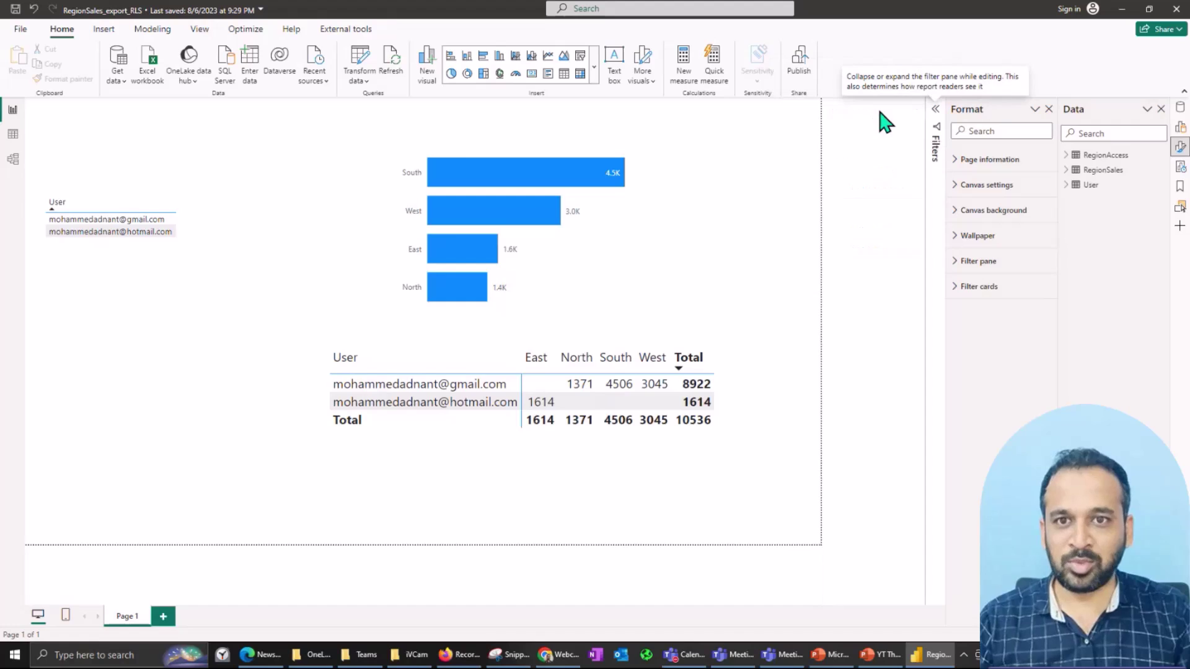
pyautogui.click(12, 134)
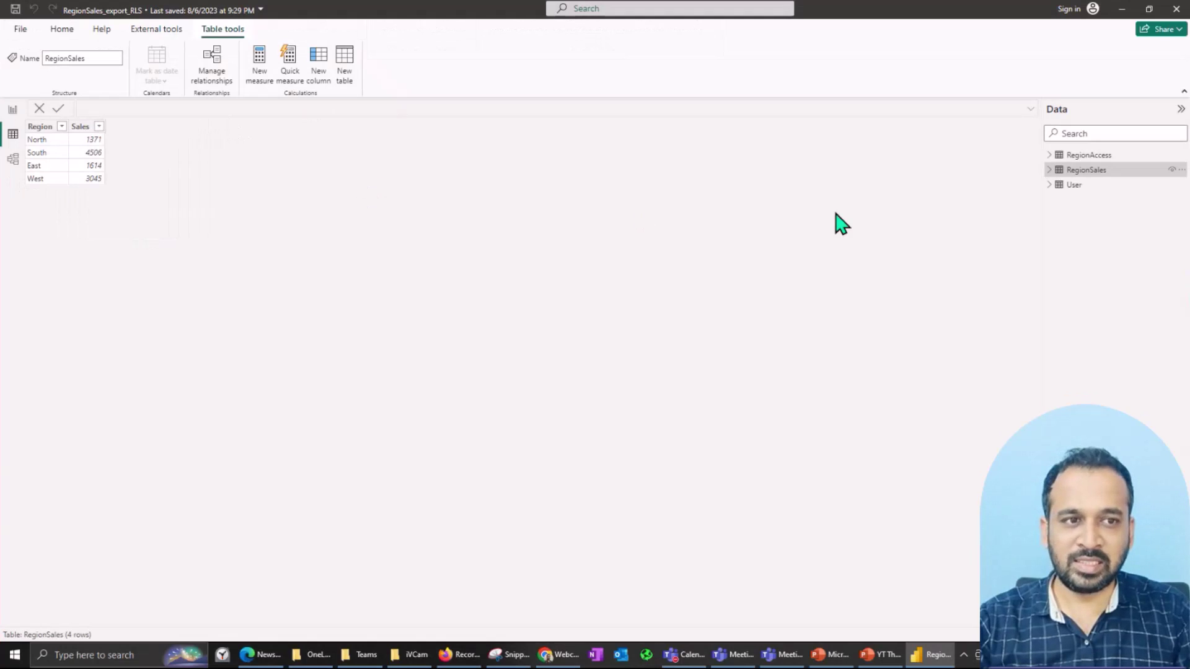
pyautogui.click(1090, 155)
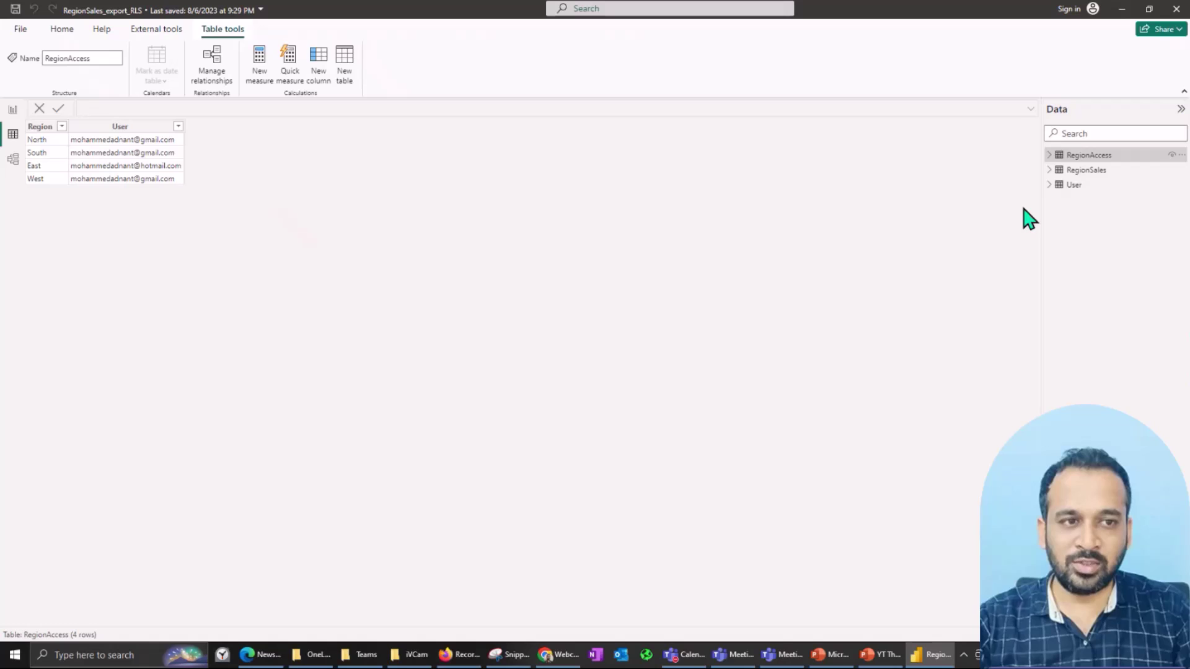
pyautogui.click(1086, 186)
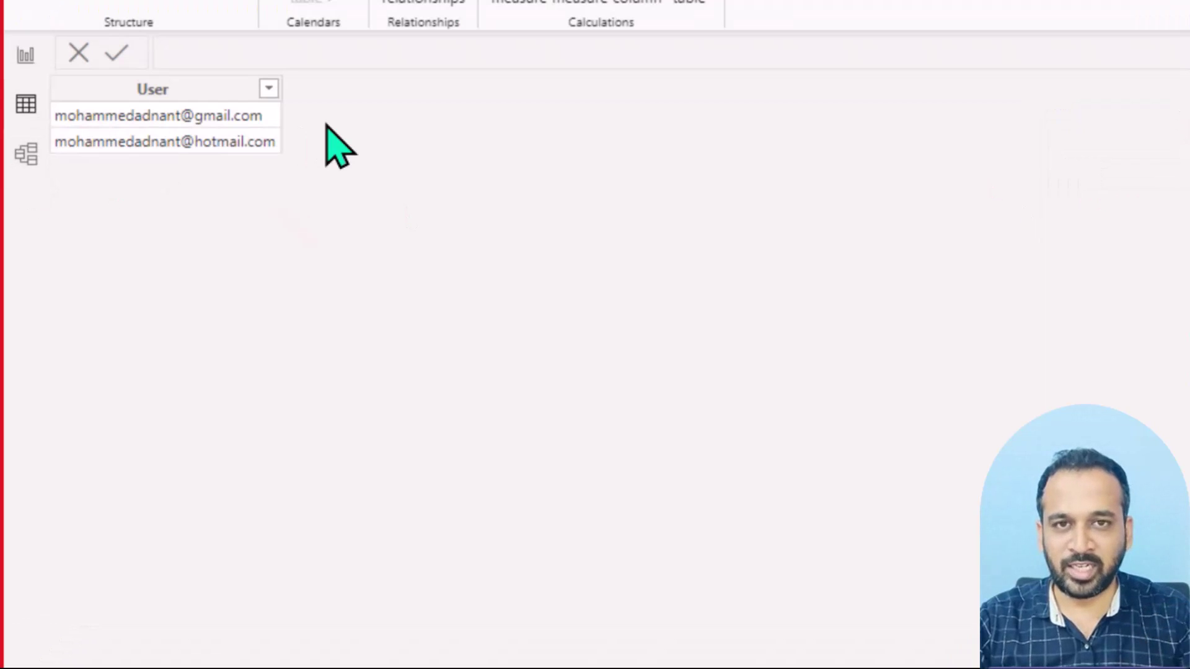
pyautogui.click(26, 153)
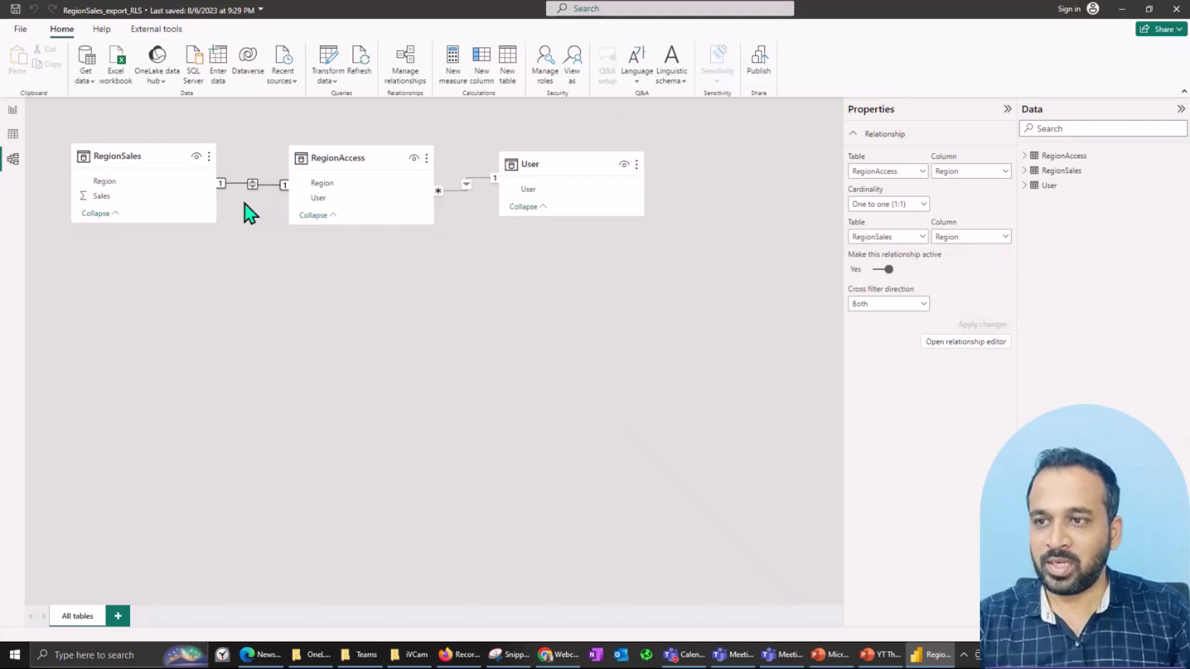
# Step: Return to the report page and inspect which fields the user table, the matrix and the bar chart use
pyautogui.click(13, 110)
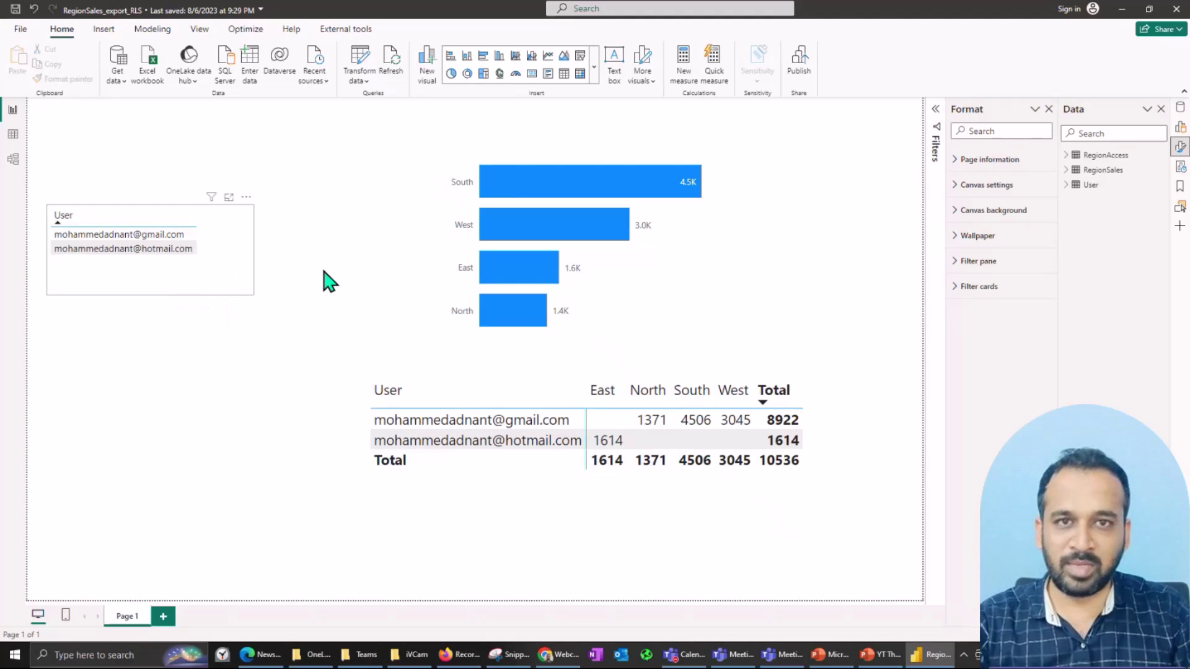
pyautogui.click(149, 273)
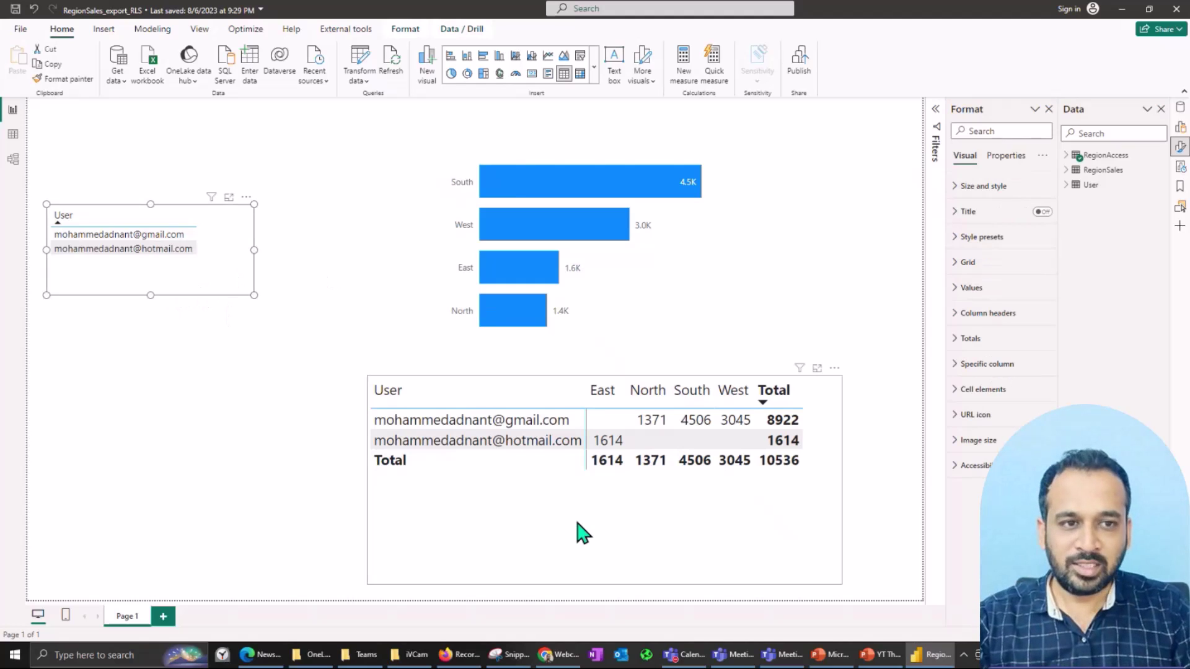
pyautogui.click(601, 518)
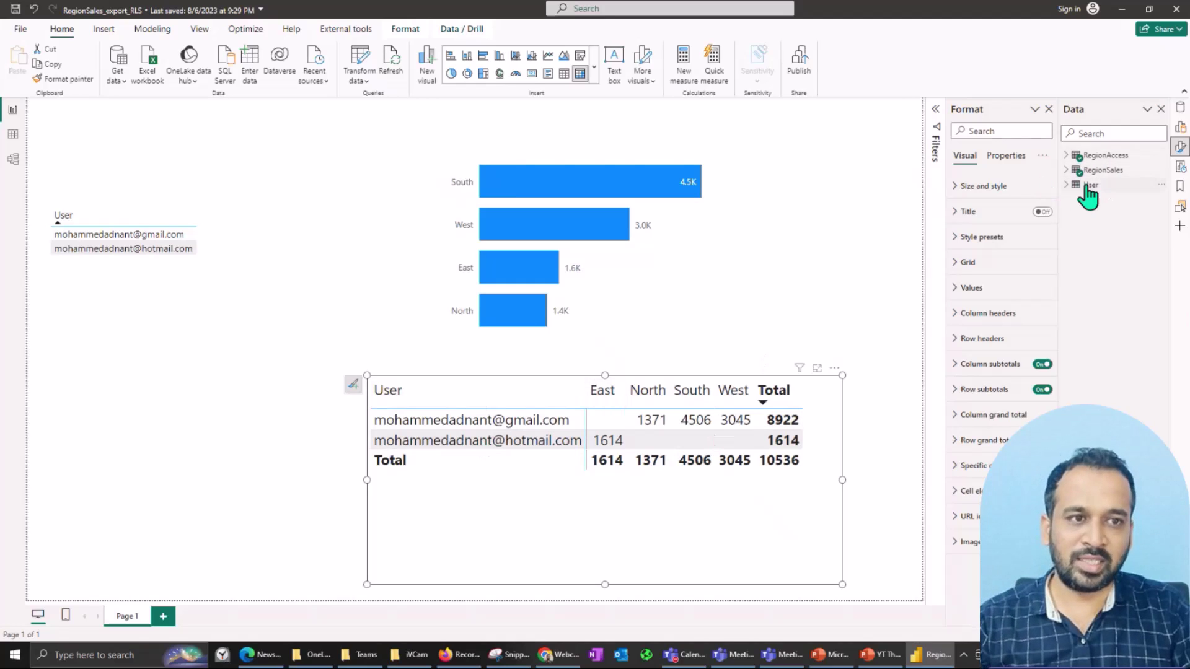
pyautogui.click(1067, 155)
pyautogui.click(1067, 200)
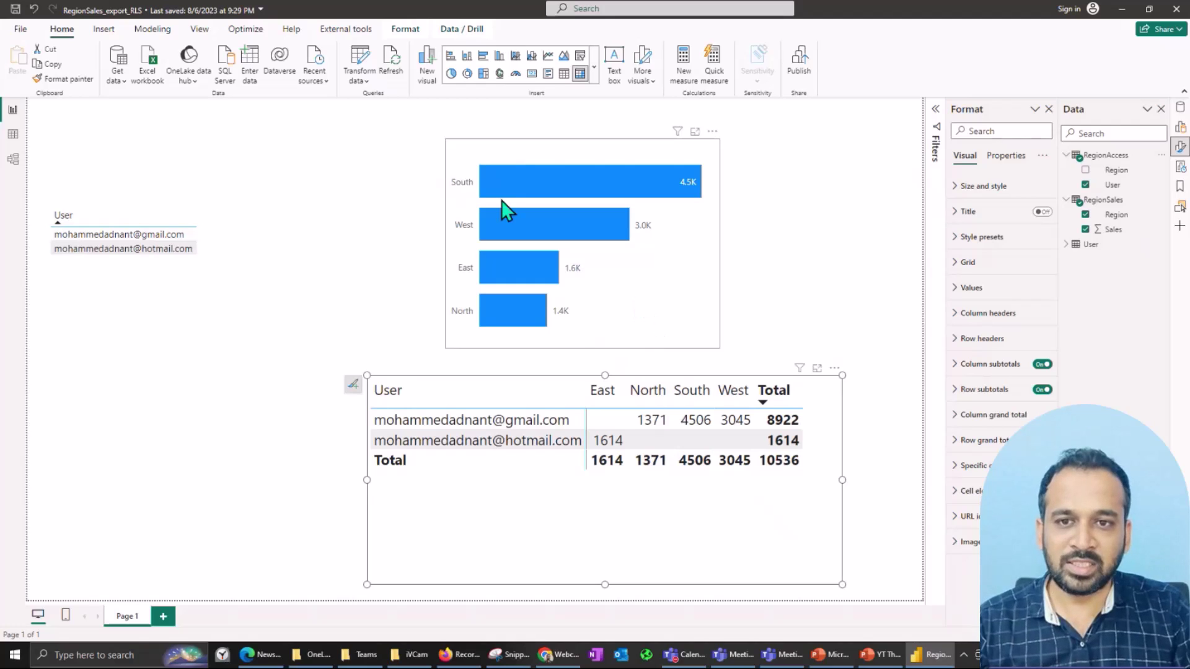
pyautogui.click(486, 193)
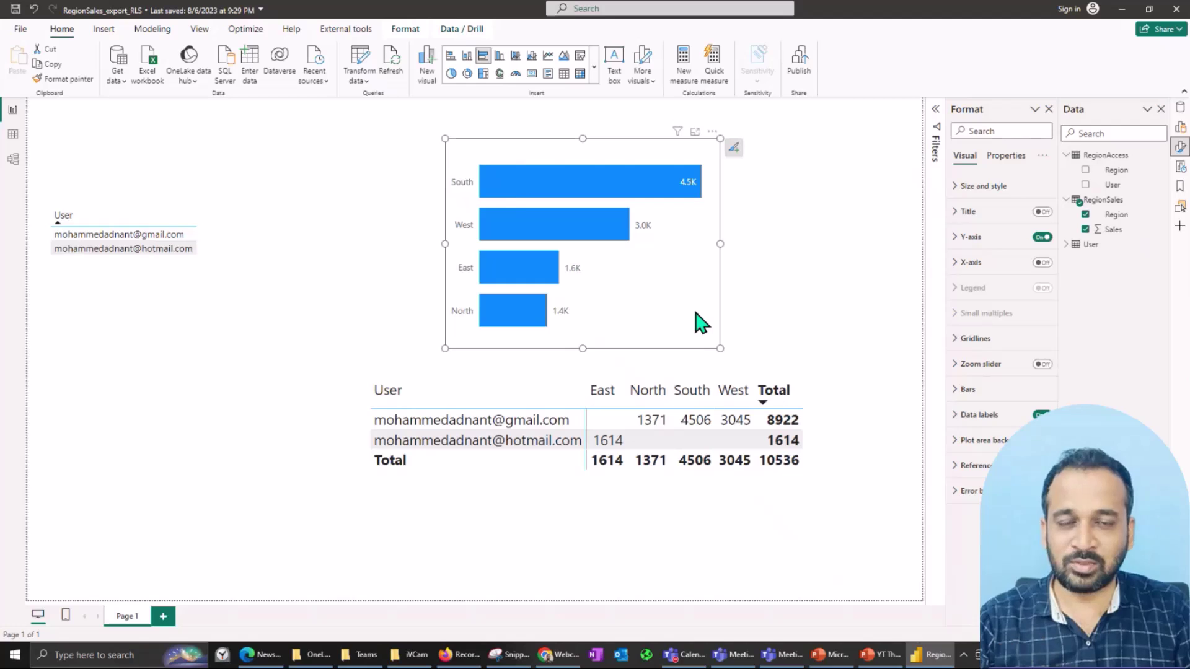
pyautogui.click(307, 396)
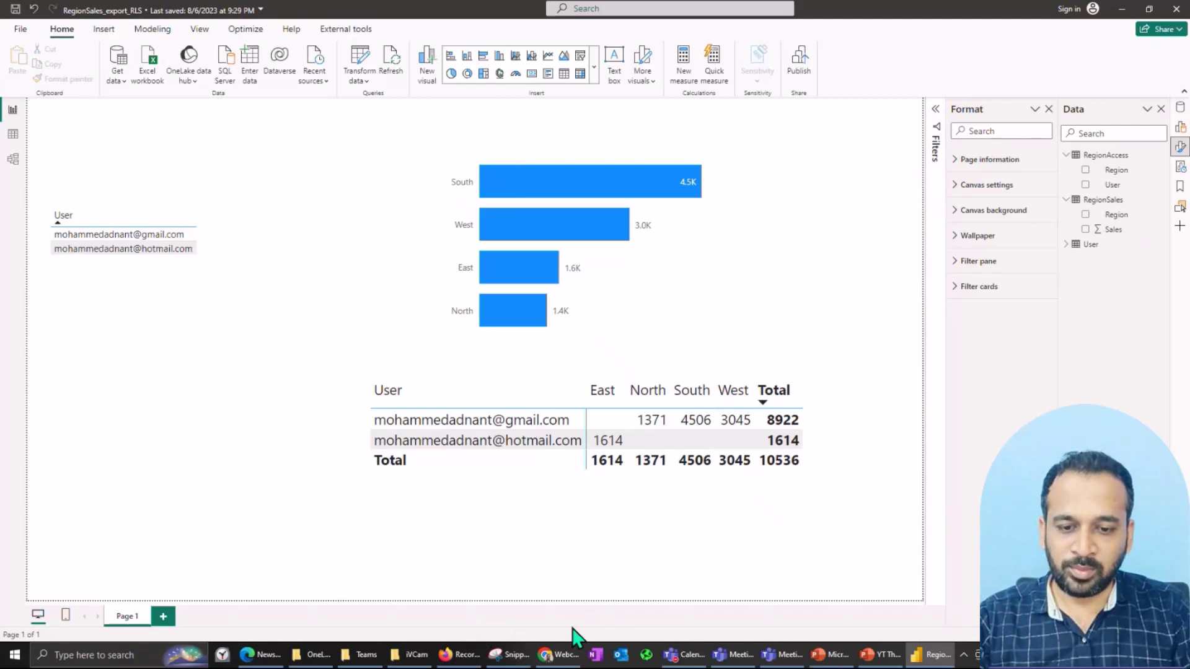
# Step: View the published report in the browser, open the Power BI PDF export flow for editing, and inspect its recurrence trigger and dataset query action
pyautogui.click(565, 661)
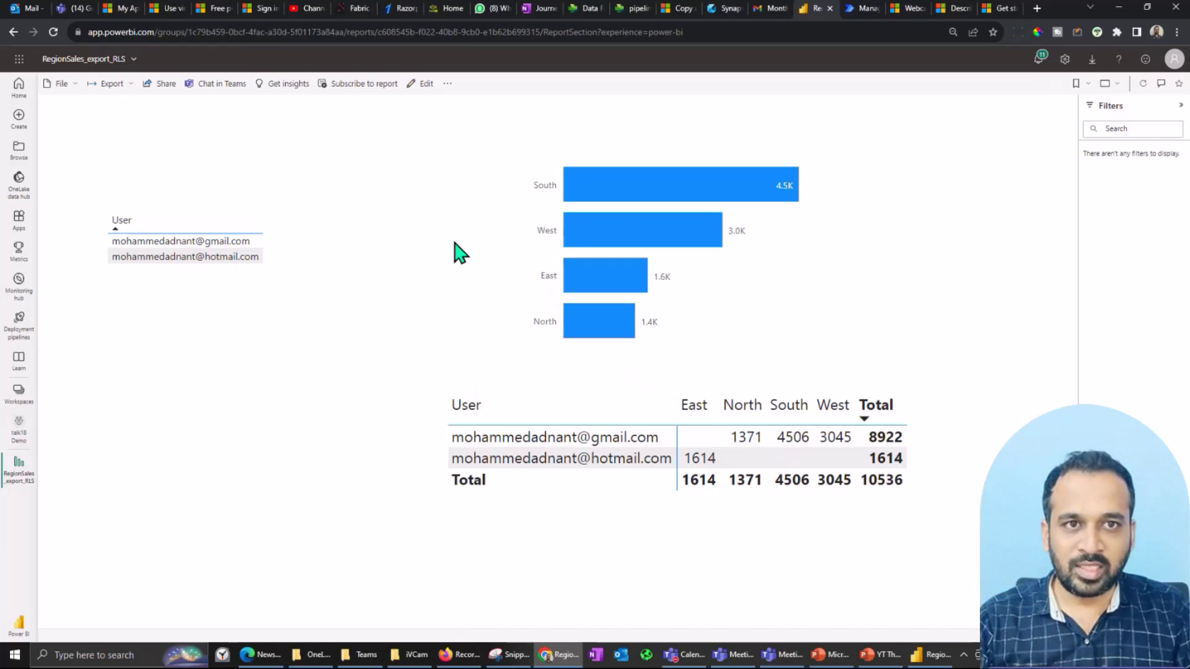
pyautogui.click(854, 8)
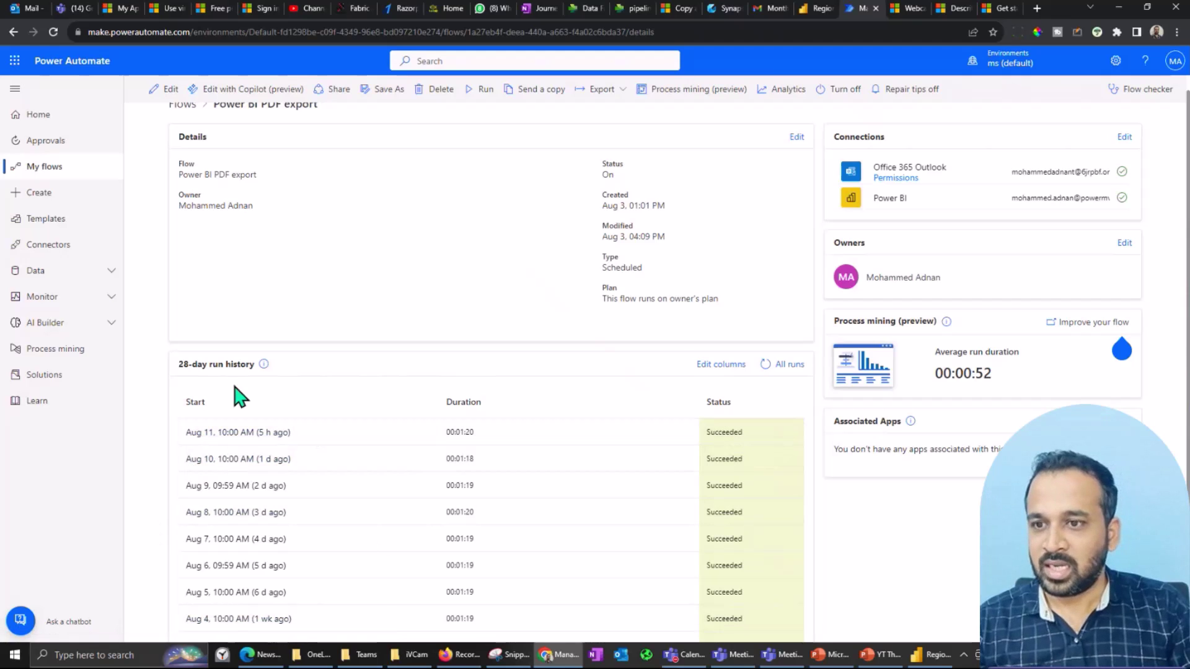
pyautogui.click(163, 90)
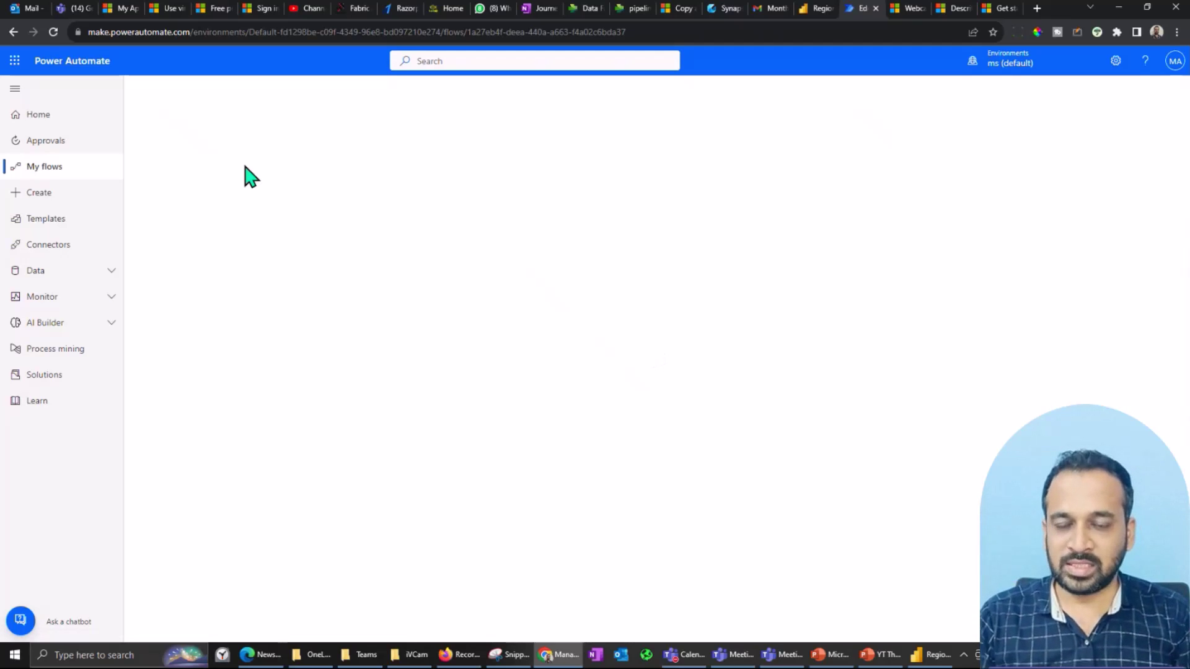
pyautogui.click(614, 142)
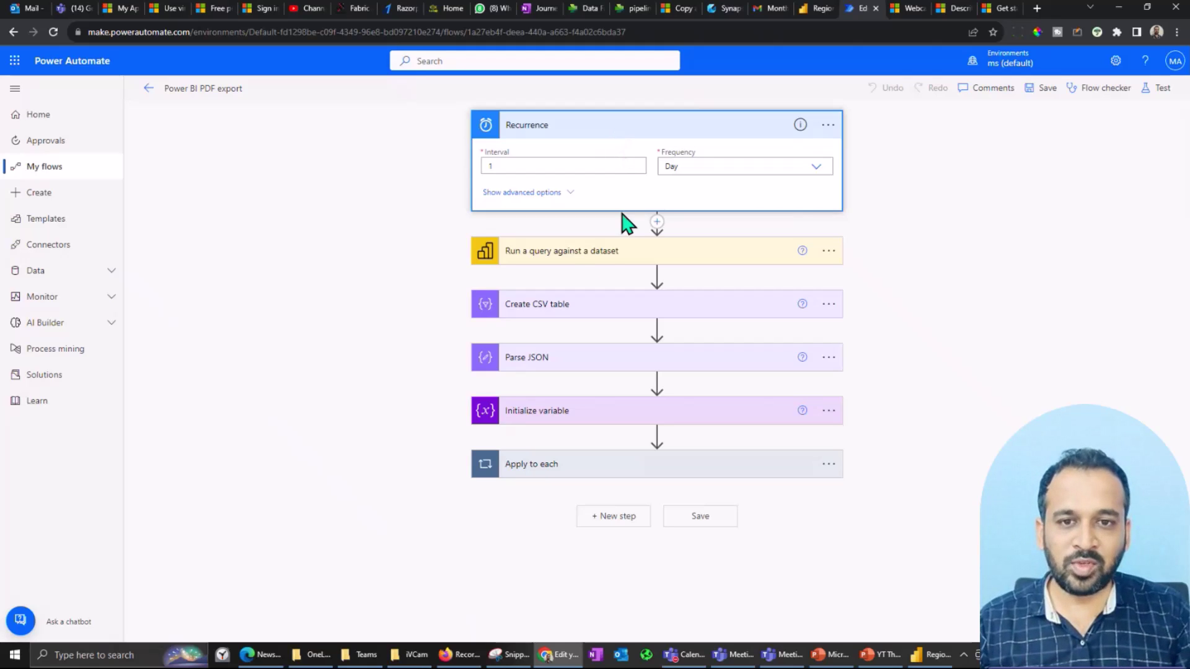
pyautogui.click(571, 261)
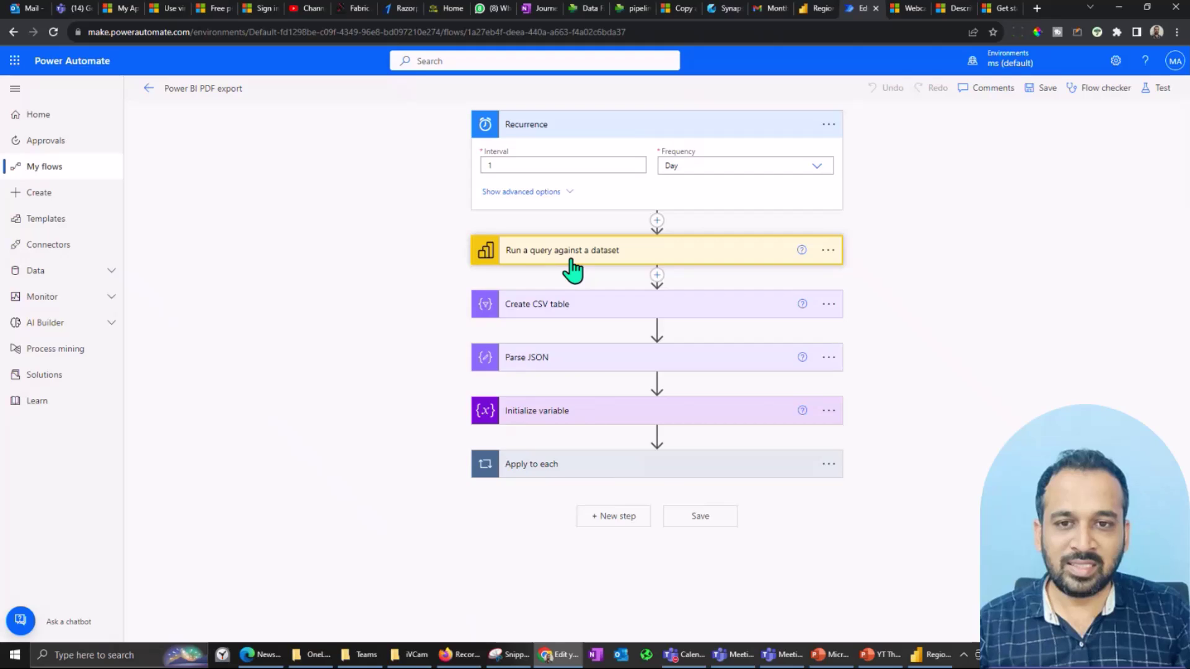
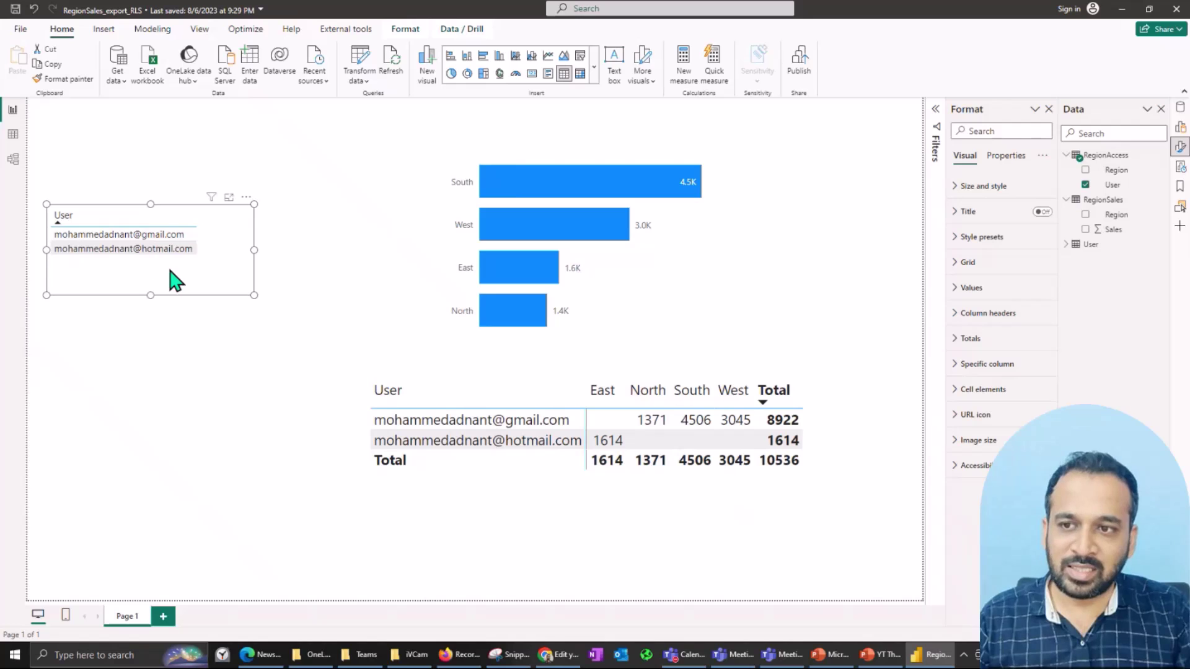
# Step: In the Power BI Desktop report, record the user table's refresh with Performance analyzer and copy its DAX query
pyautogui.click(935, 116)
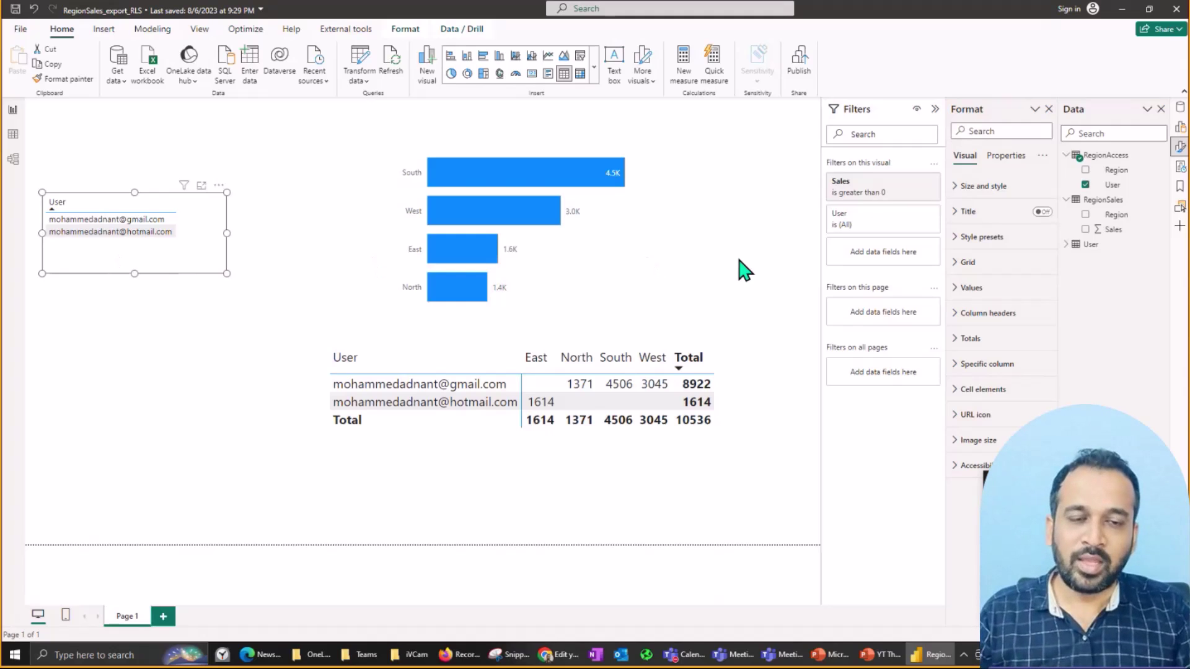
pyautogui.hotkey('ctrl', 'z')
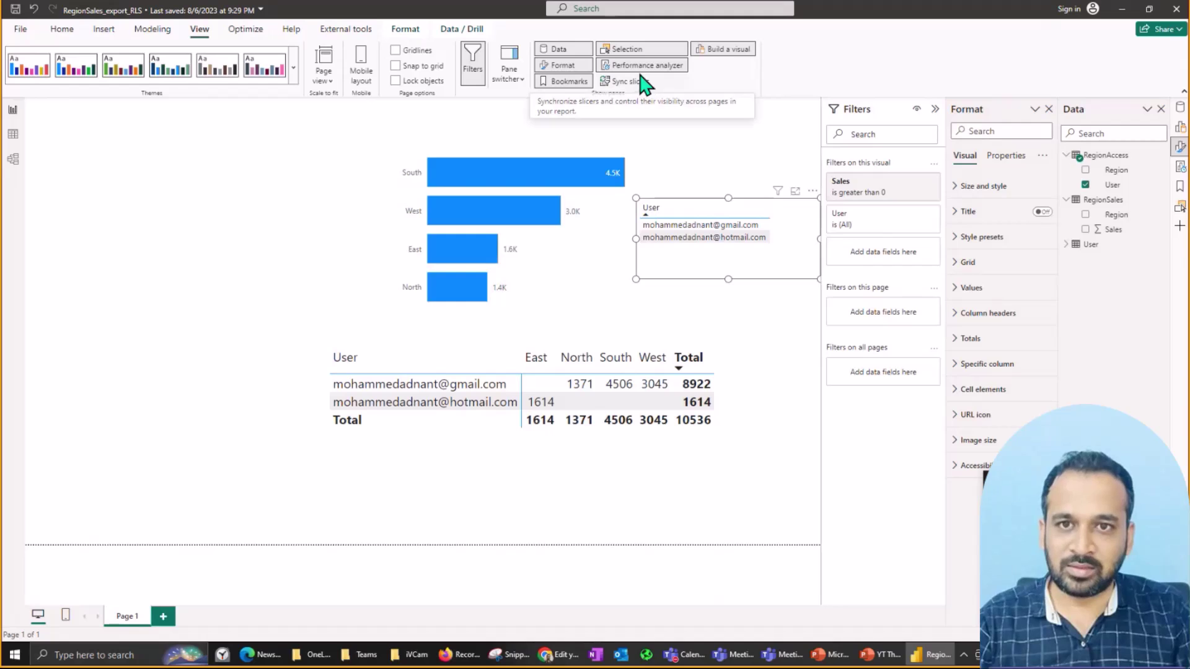
pyautogui.click(1180, 167)
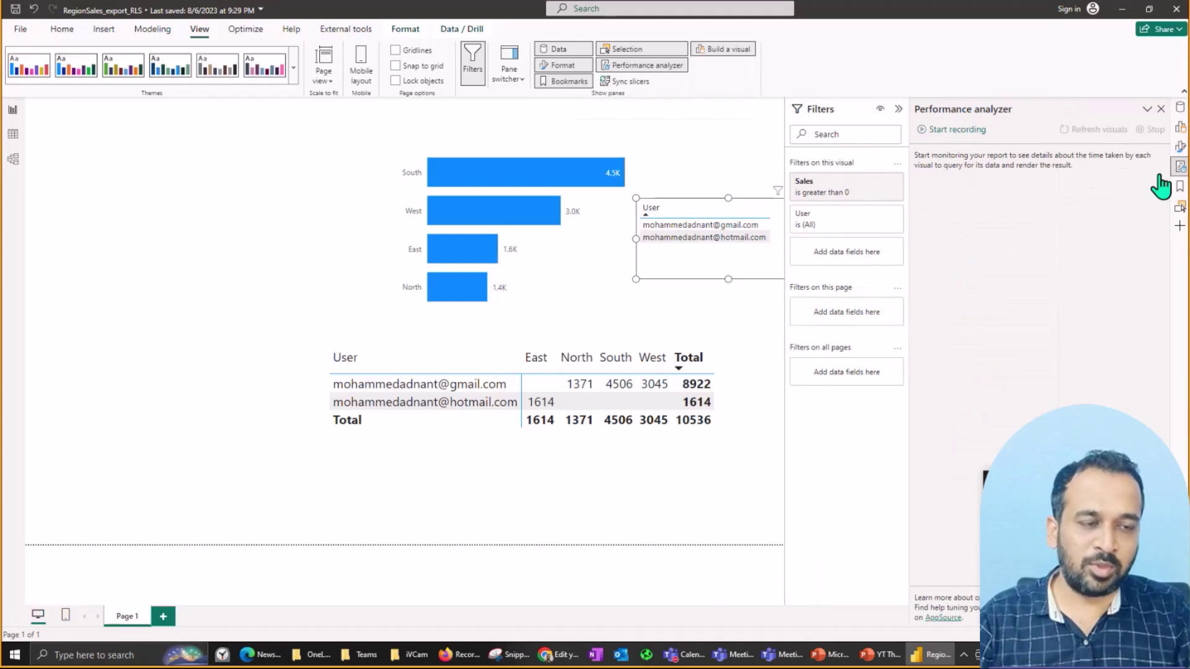
pyautogui.click(961, 131)
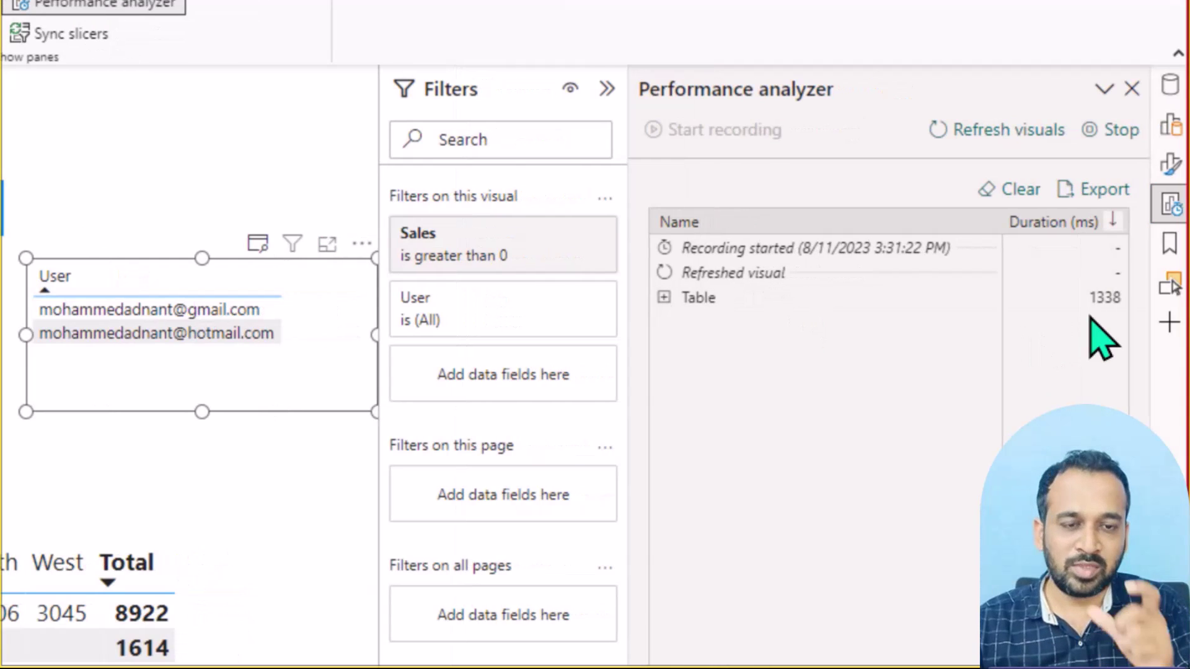
pyautogui.click(664, 299)
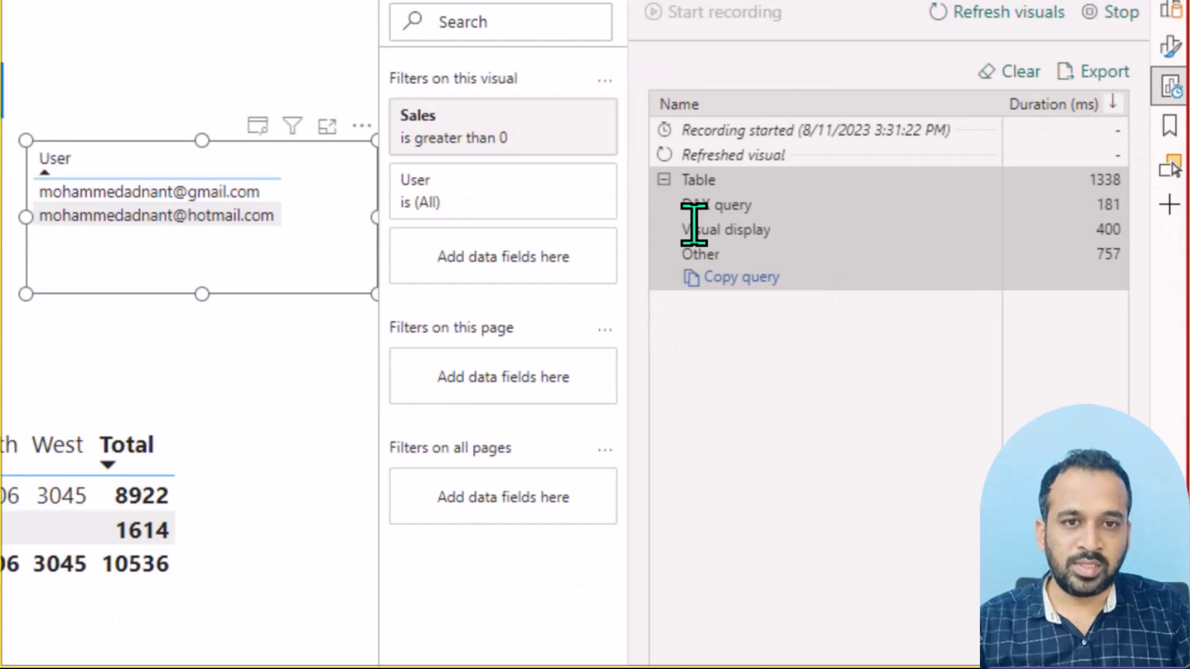
pyautogui.click(742, 280)
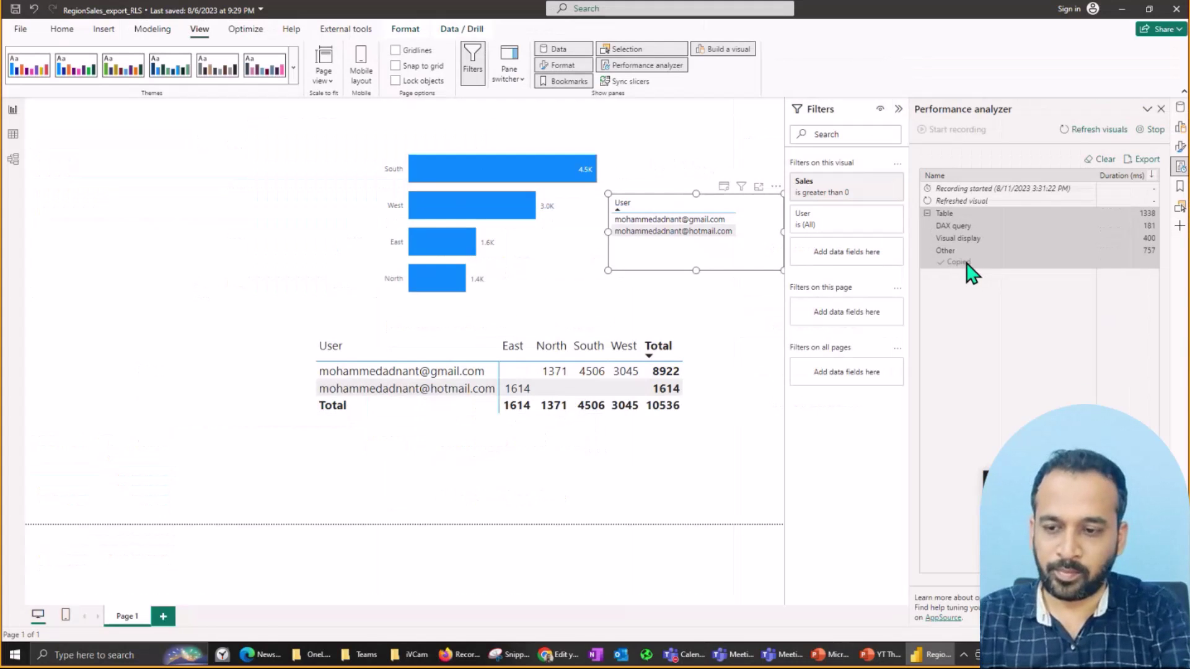
# Step: Open Notepad, paste the copied DAX query into a blank document and enlarge the window to show it all
pyautogui.press('super+r')
pyautogui.write('not')
pyautogui.press('Return')
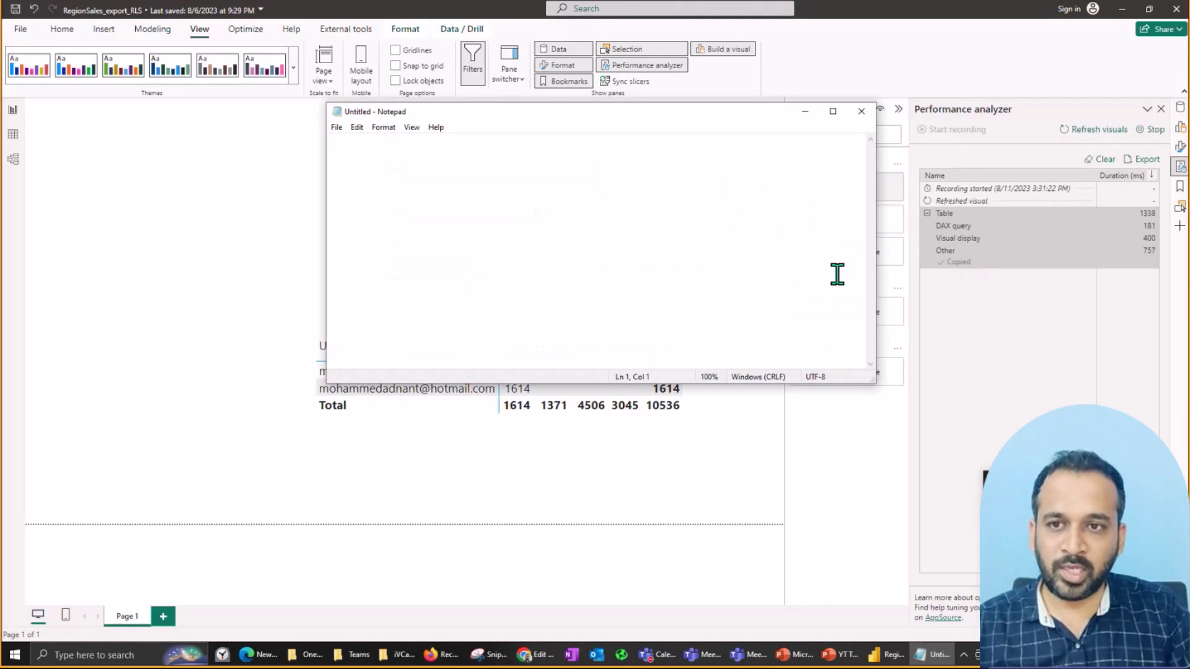
pyautogui.write("// DAX Query DEFINE \tVAR __DS0FilterTable = \t\tFILTER(KEEPFILTERS(VALUES('RegionSales'[Sales])), 'RegionSales'[Sales] > 0)  \tVAR __DS0Core = \t\tCALCULATETABLE( \t\t\tDISTINCT('RegionAccess'[User]), \t\t\tKEEPFILTERS(__DS0FilterTable) \t\t)  \tVAR __DS0PrimaryWindowed = \t\tTOPN(501, __DS0Core, 'RegionAccess'[User], 1)  EVALUATE \t__DS0PrimaryWindowed  ORDER BY \t'RegionAccess'[User]")
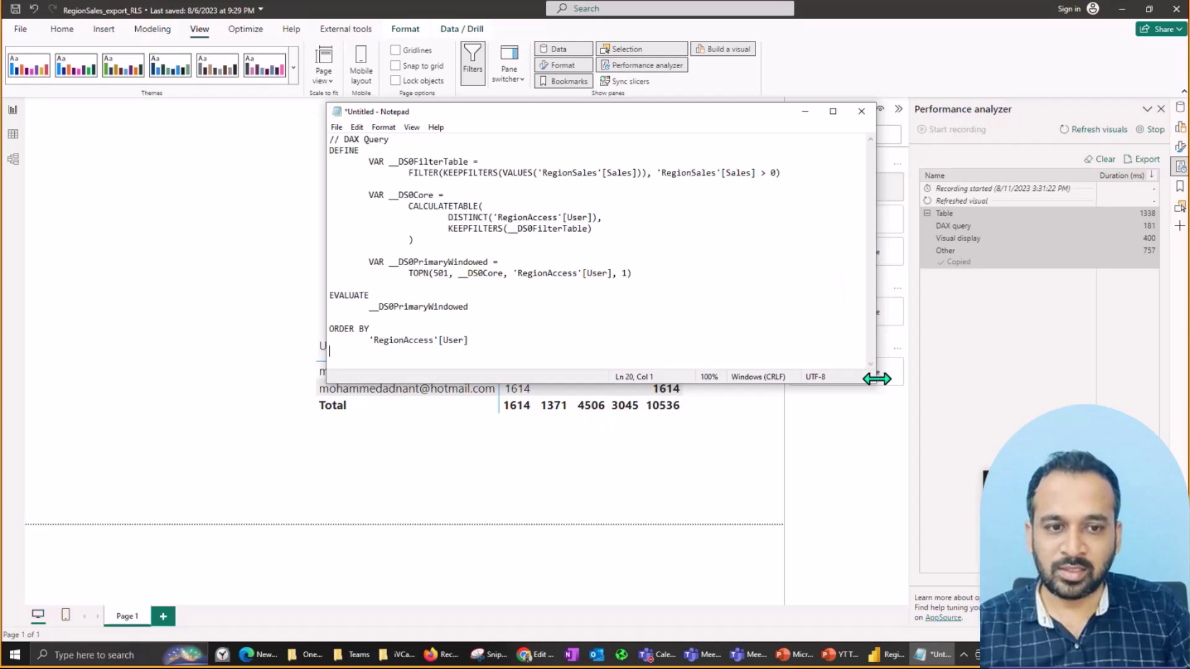
pyautogui.moveTo(874, 380); pyautogui.dragTo(875, 491)
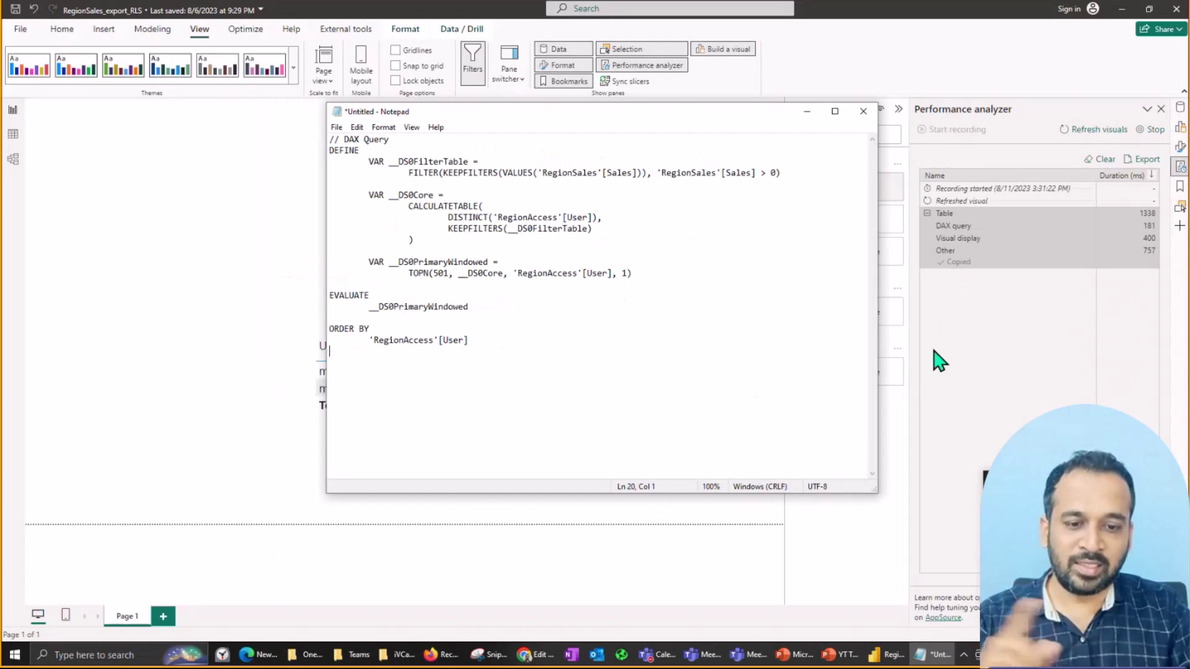
# Step: Switch to the Power Automate flow and review its dataset query action and the Create CSV table action with its advanced options
pyautogui.click(539, 655)
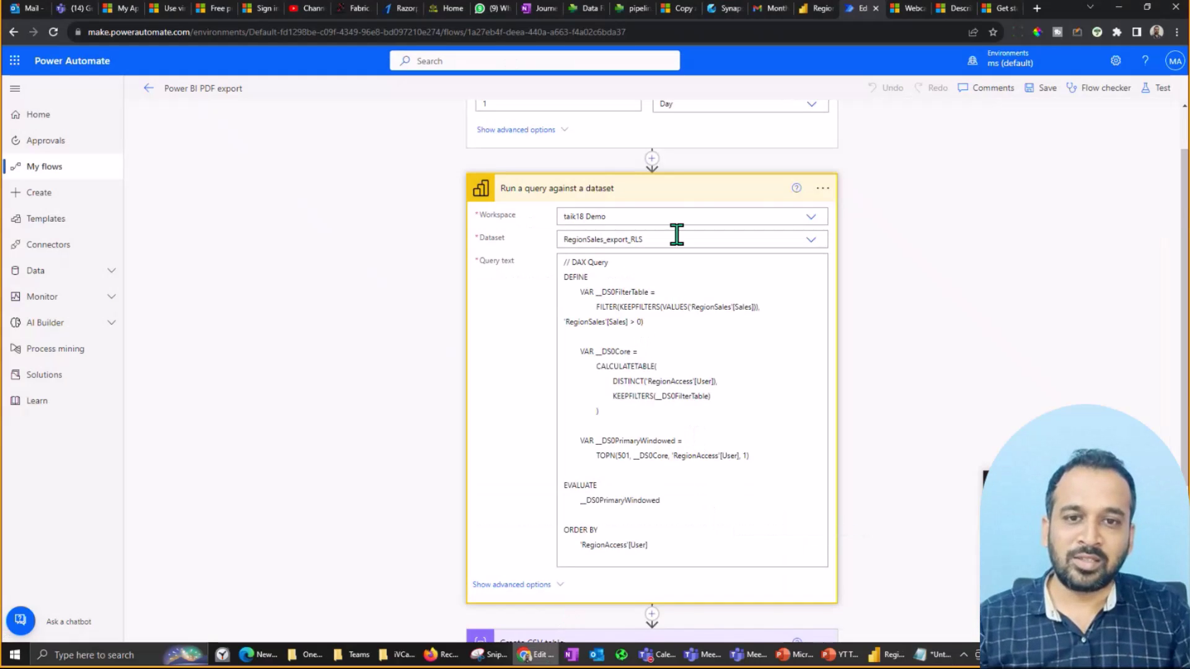
pyautogui.click(678, 204)
pyautogui.click(885, 658)
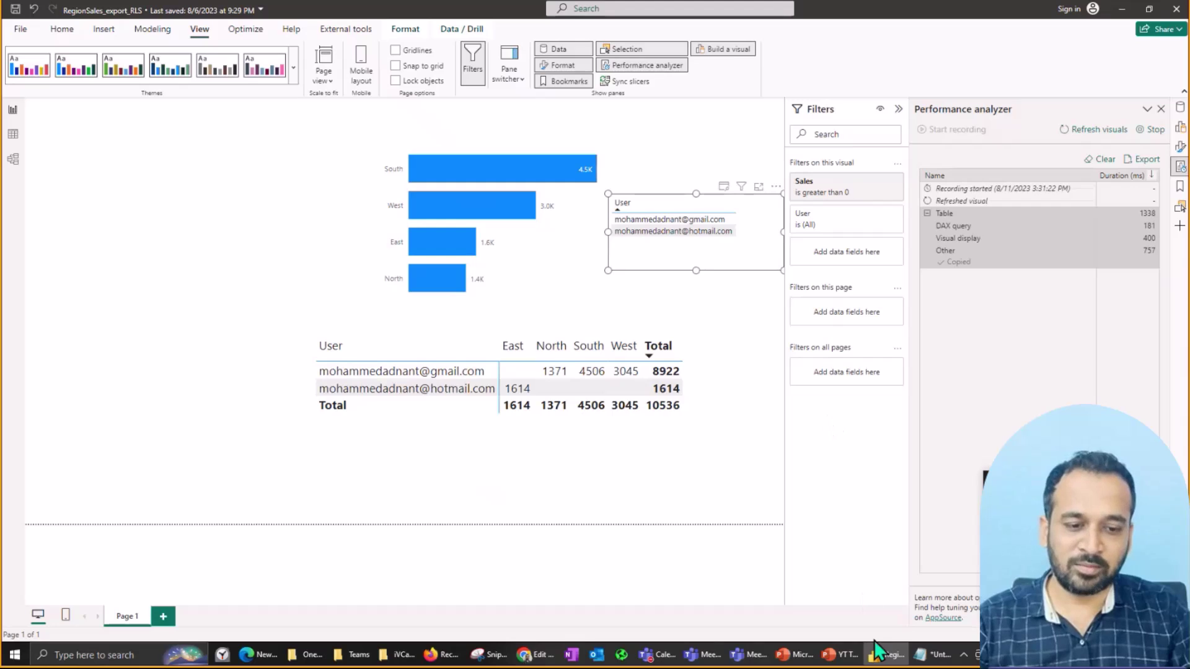
pyautogui.click(877, 657)
pyautogui.click(707, 302)
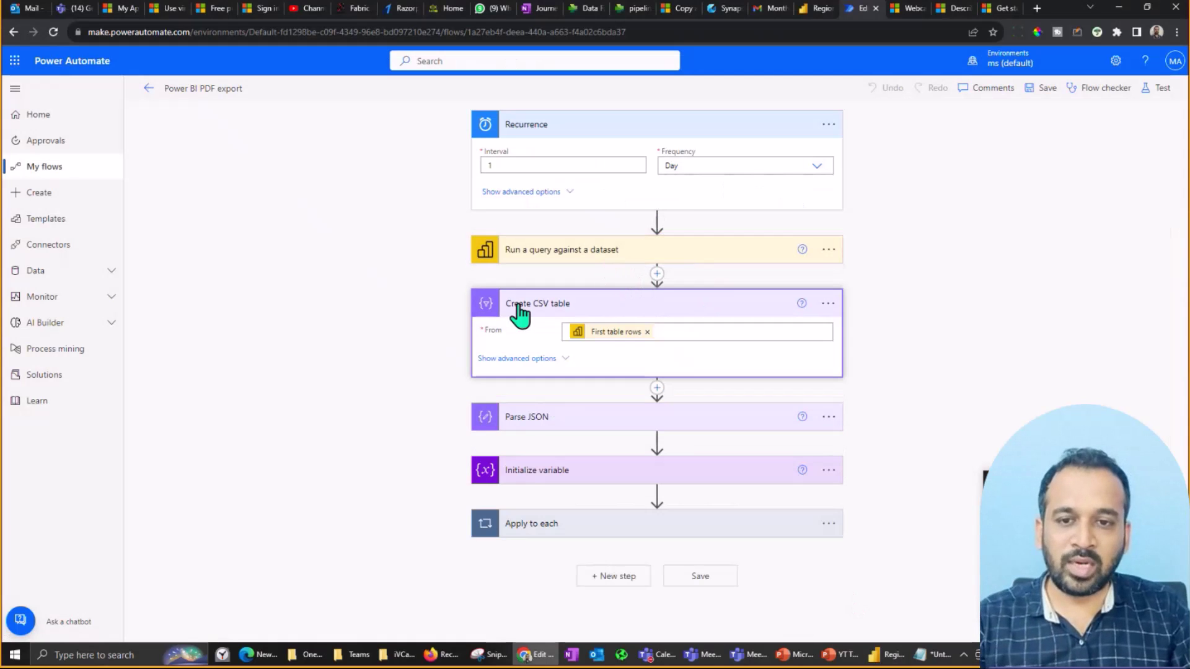
pyautogui.click(544, 358)
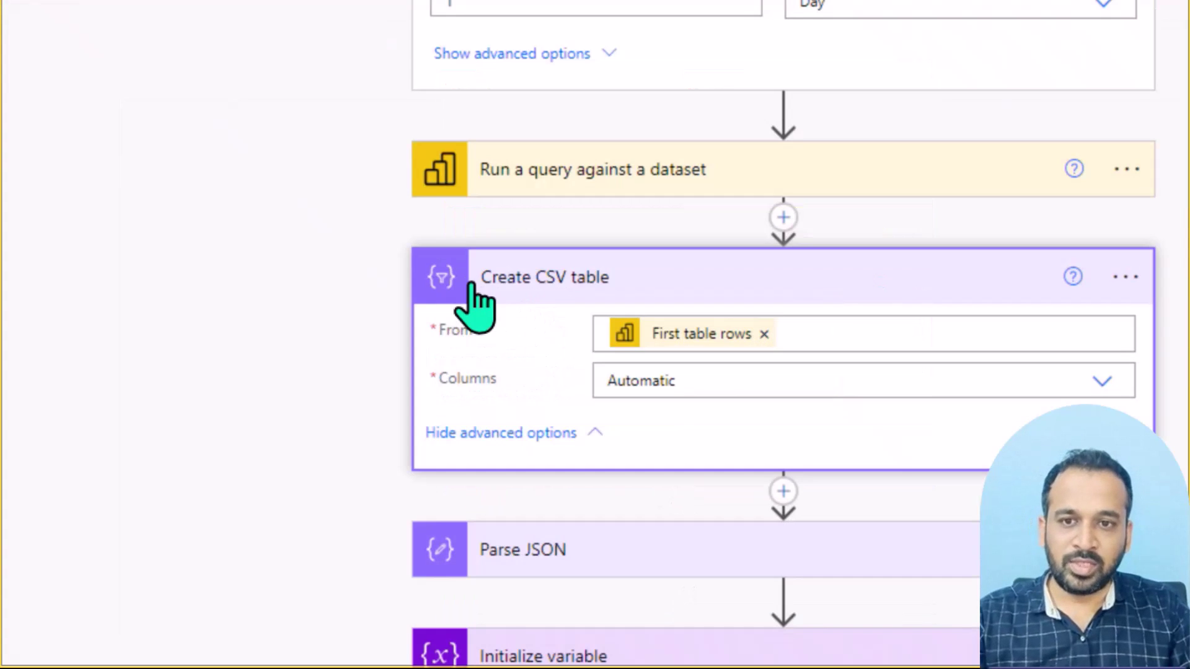
pyautogui.click(783, 217)
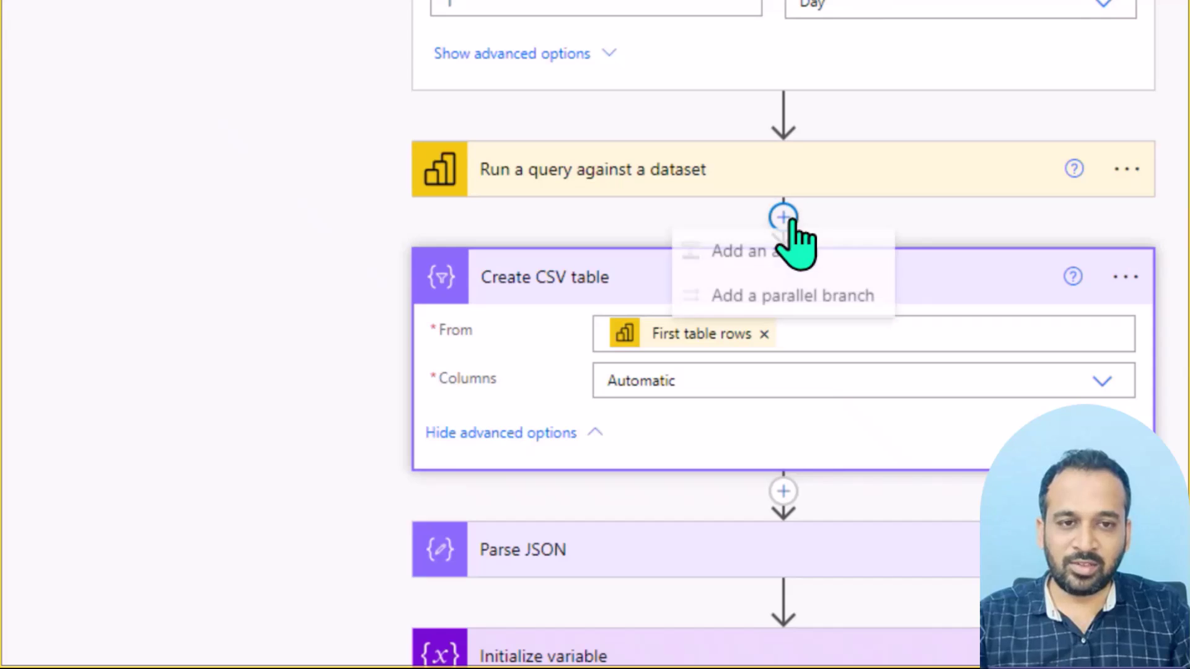
pyautogui.click(816, 272)
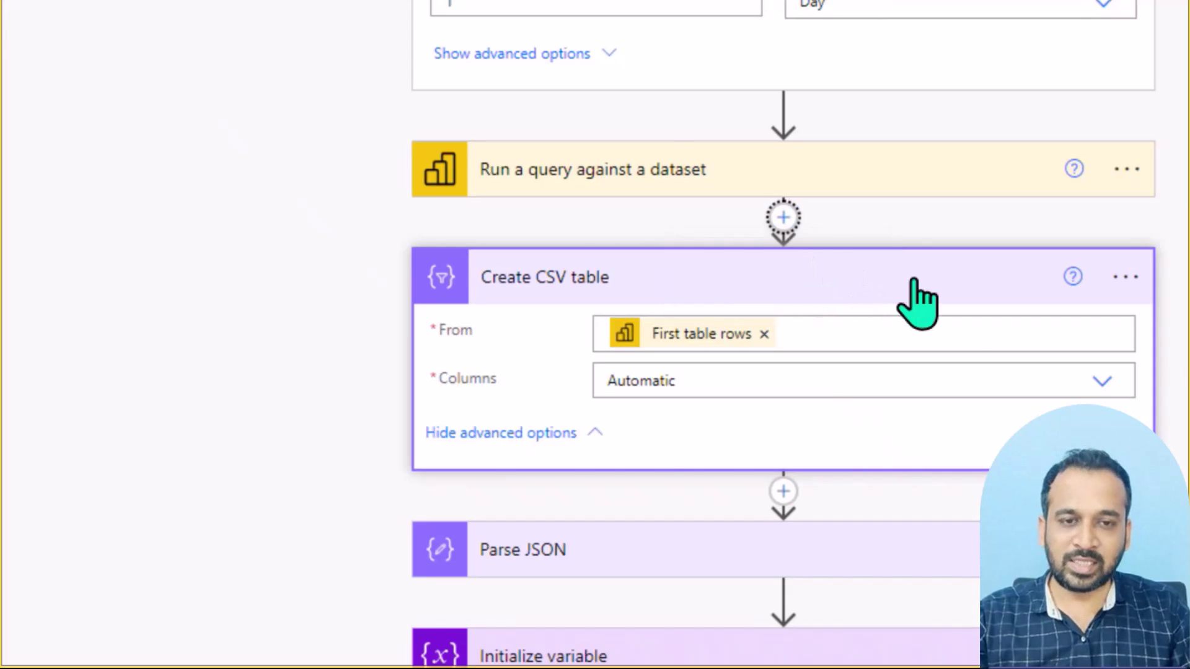
pyautogui.click(425, 186)
pyautogui.write('filter')
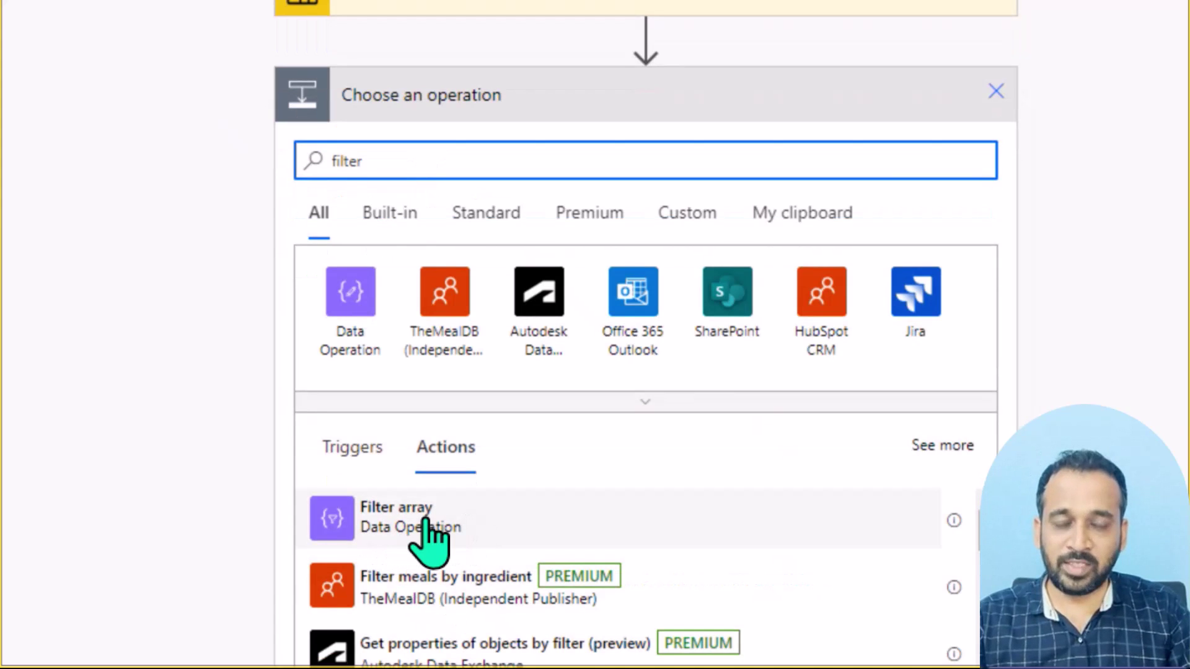
pyautogui.click(990, 102)
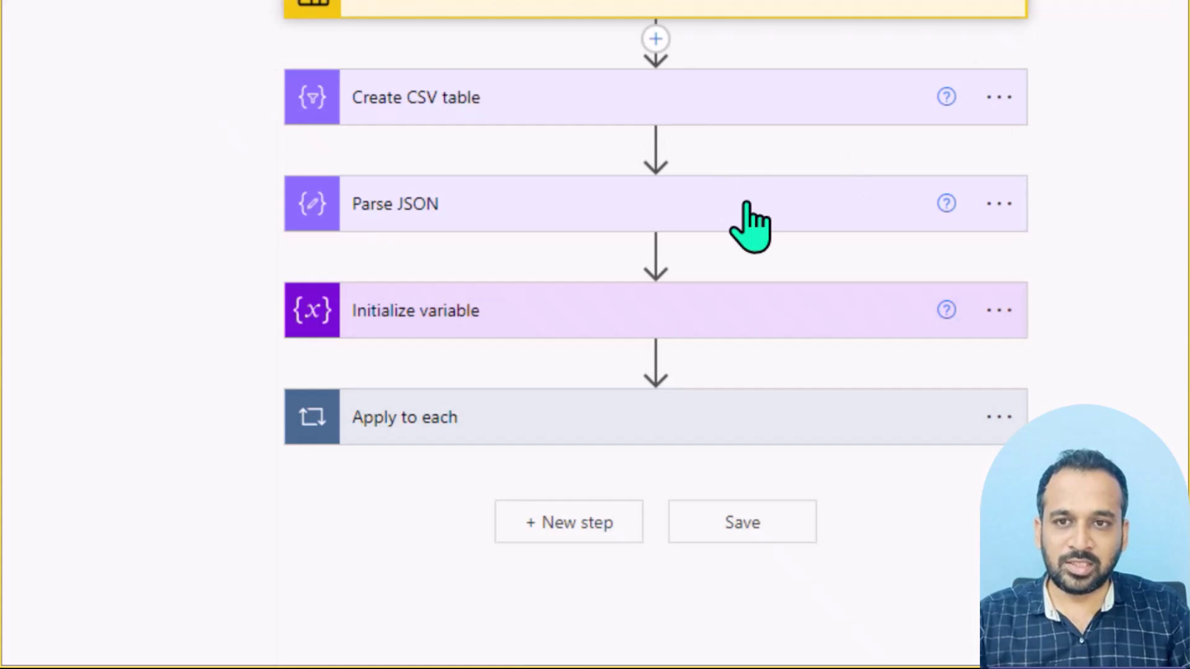
pyautogui.scroll(3, 752, 225)
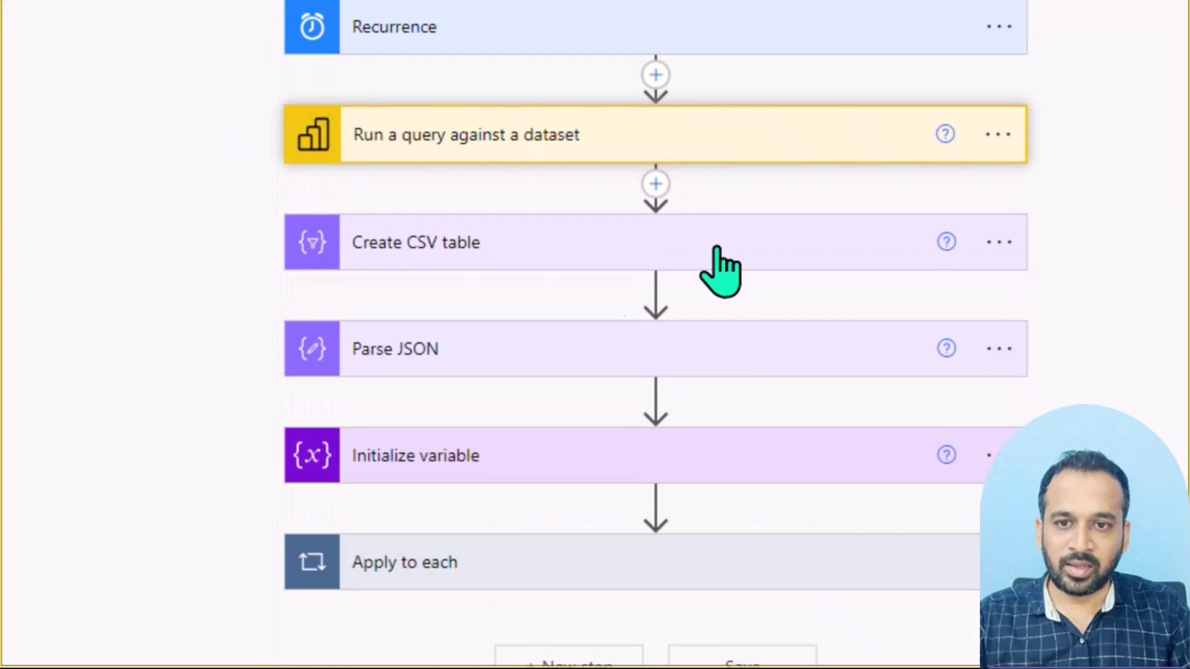
# Step: Expand the Create CSV table action and review its From source and the available Columns options
pyautogui.click(718, 249)
pyautogui.click(709, 296)
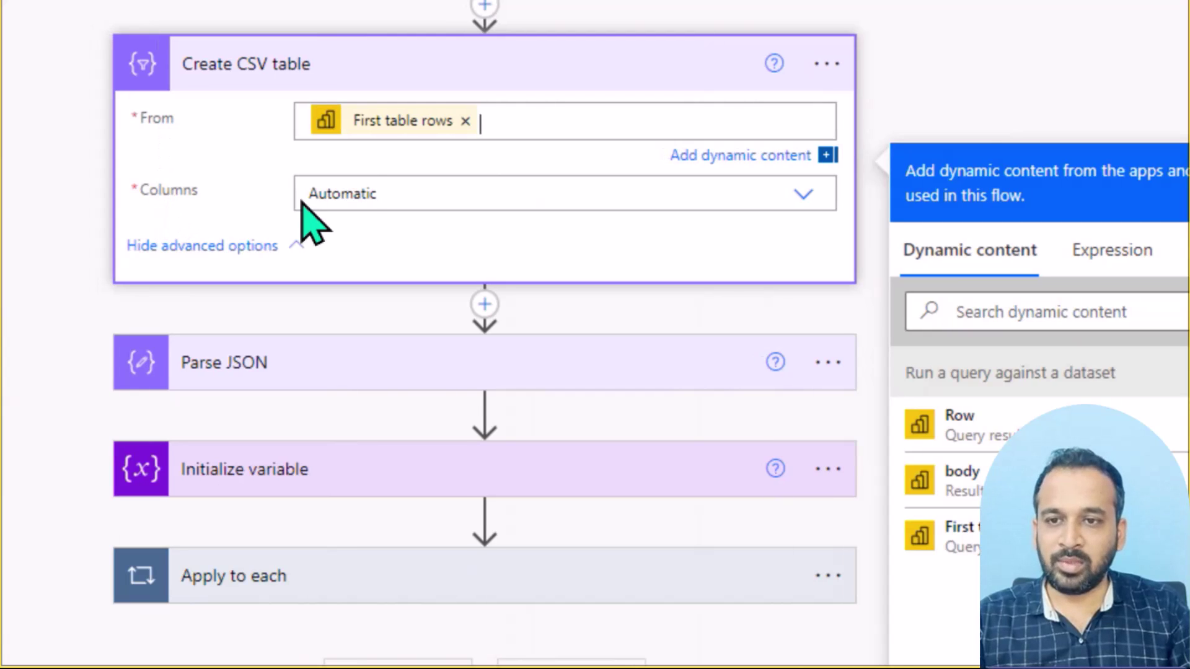
pyautogui.click(803, 196)
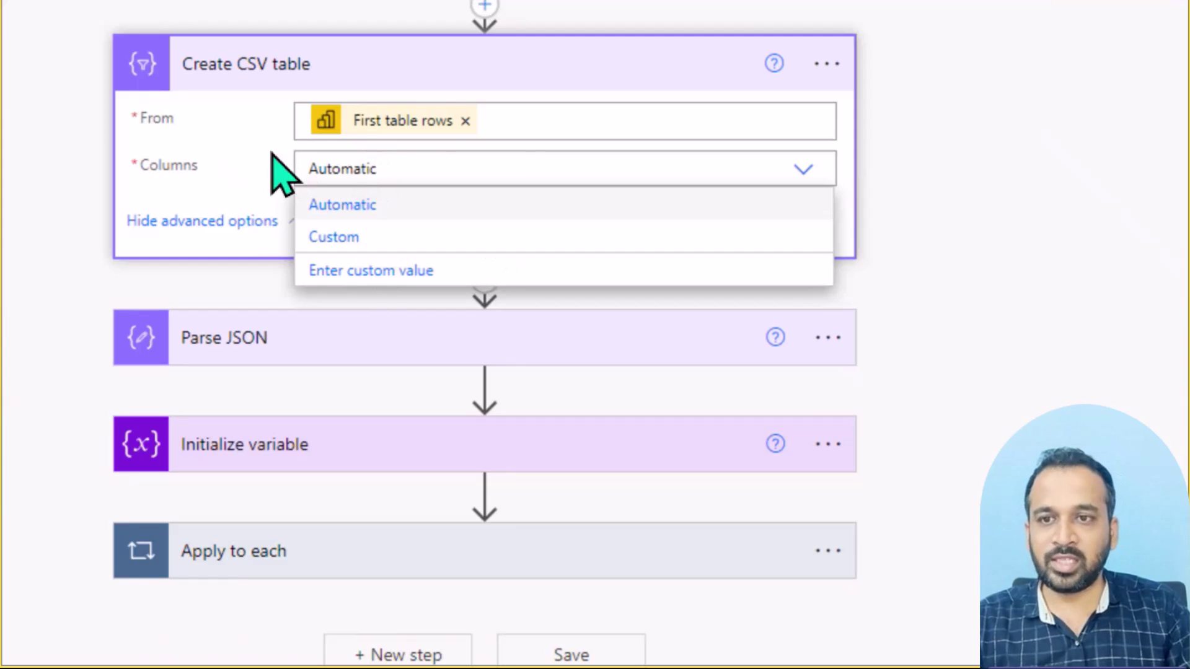
pyautogui.click(252, 163)
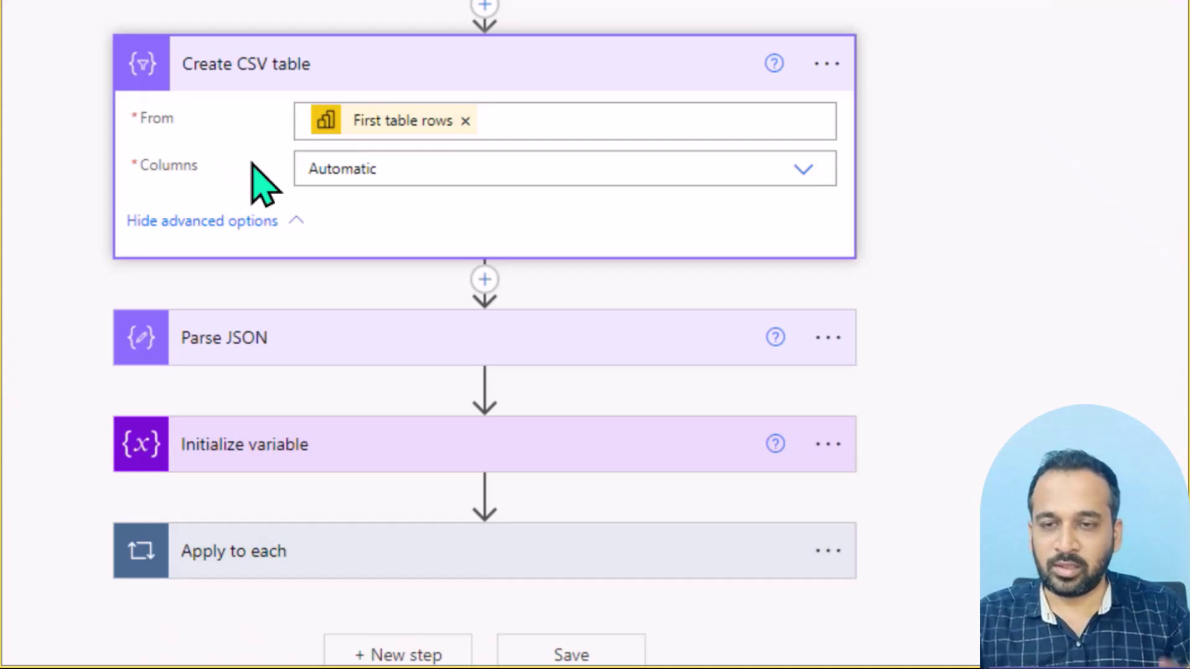
# Step: Expand the Parse JSON action and review its Content source and Schema
pyautogui.click(411, 351)
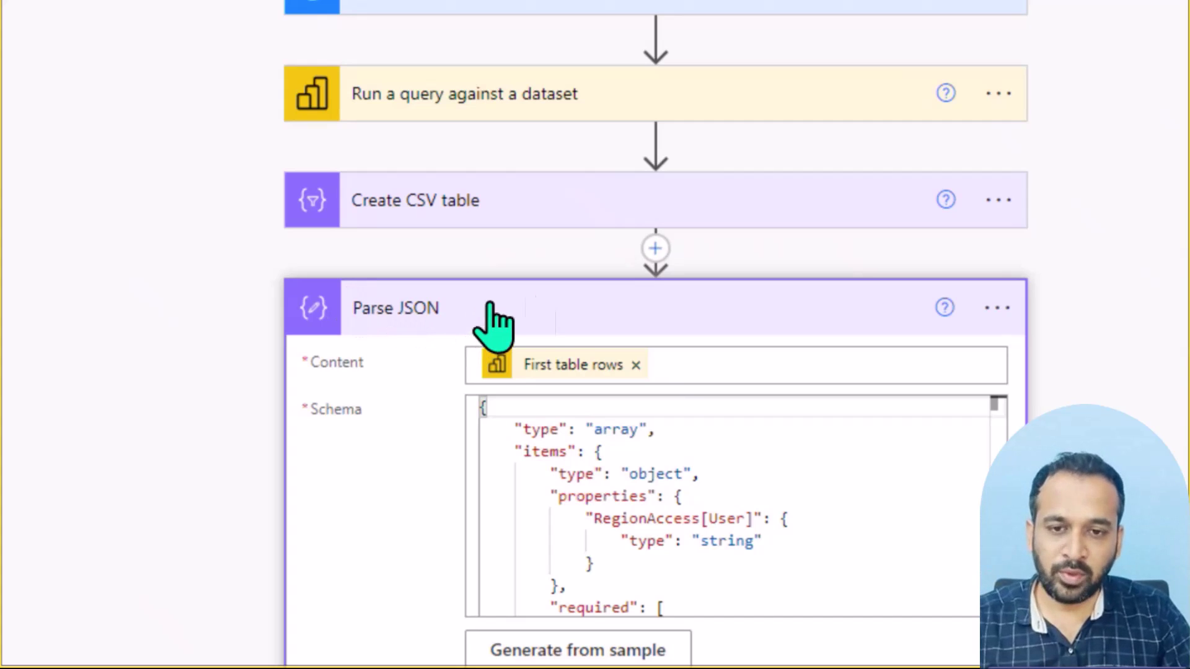
pyautogui.click(700, 363)
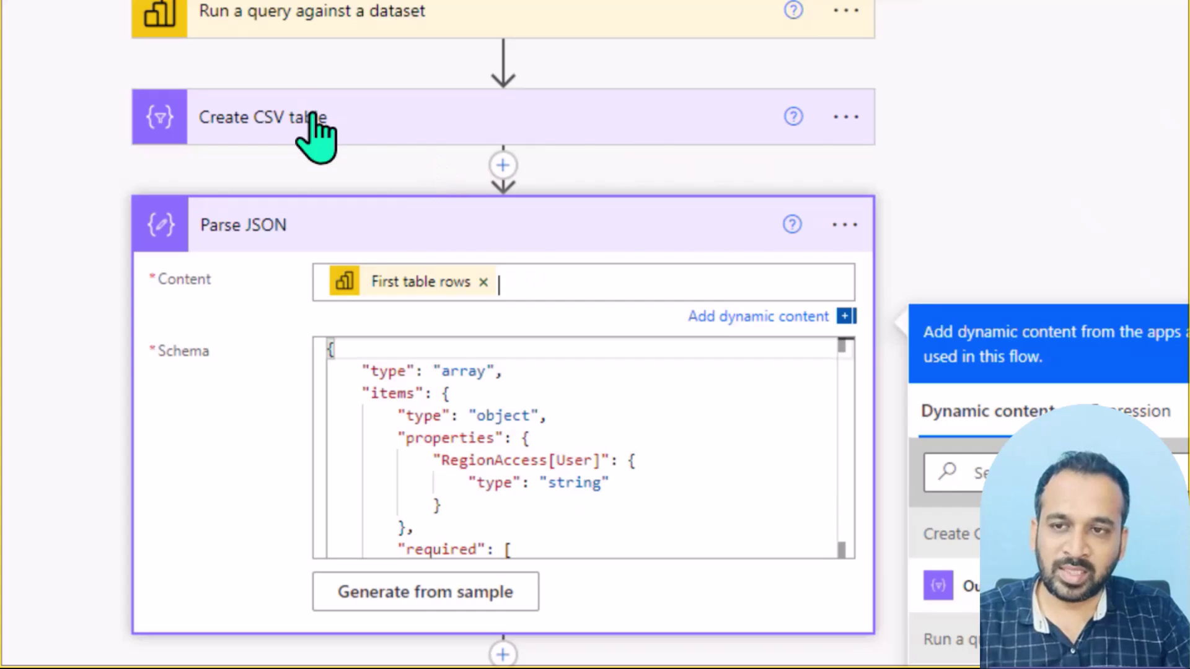
pyautogui.click(628, 427)
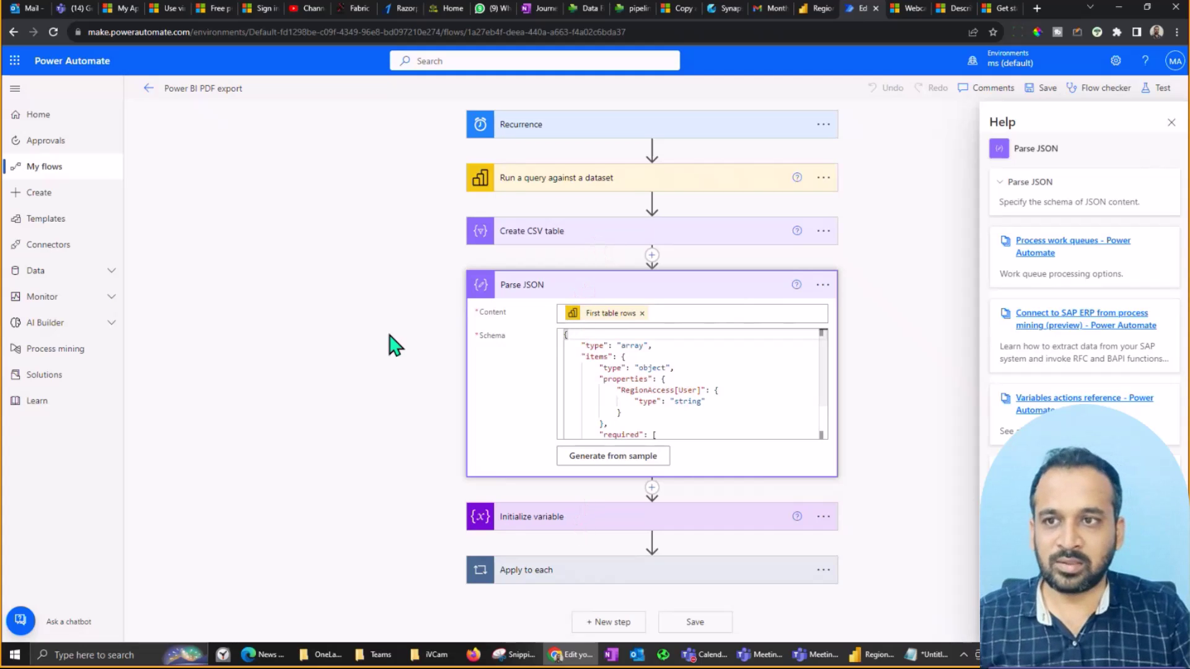
# Step: Open the flow's Aug 11, 10:00 AM run and copy the full JSON input array of its Create CSV table action
pyautogui.click(148, 88)
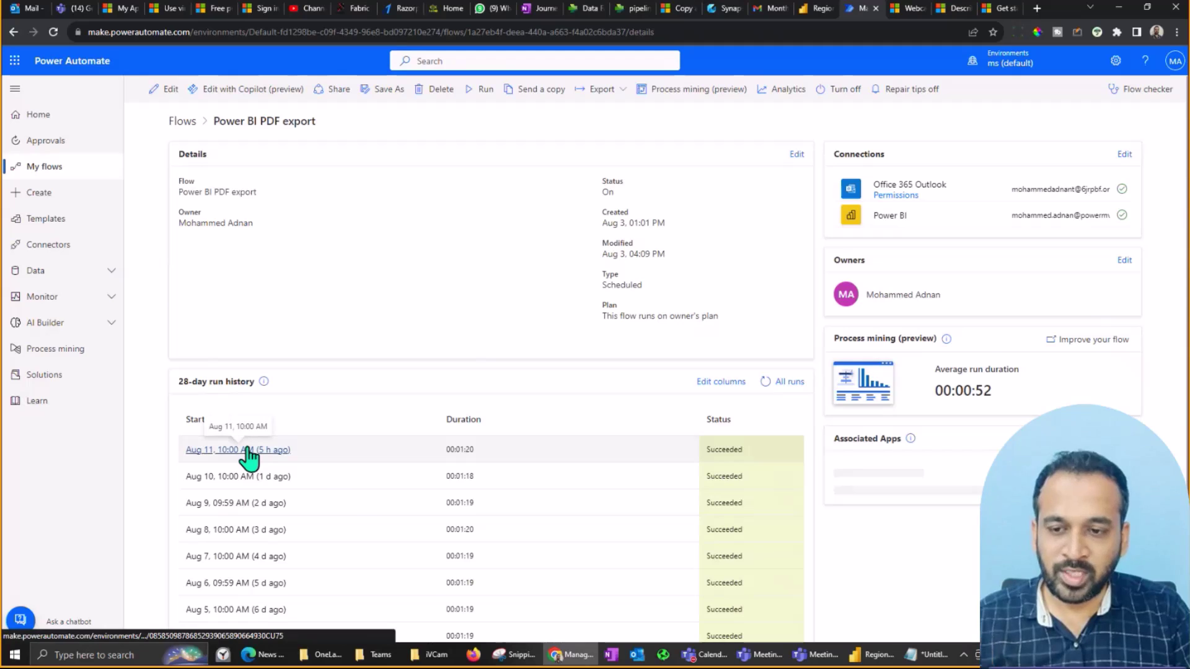
pyautogui.click(248, 451)
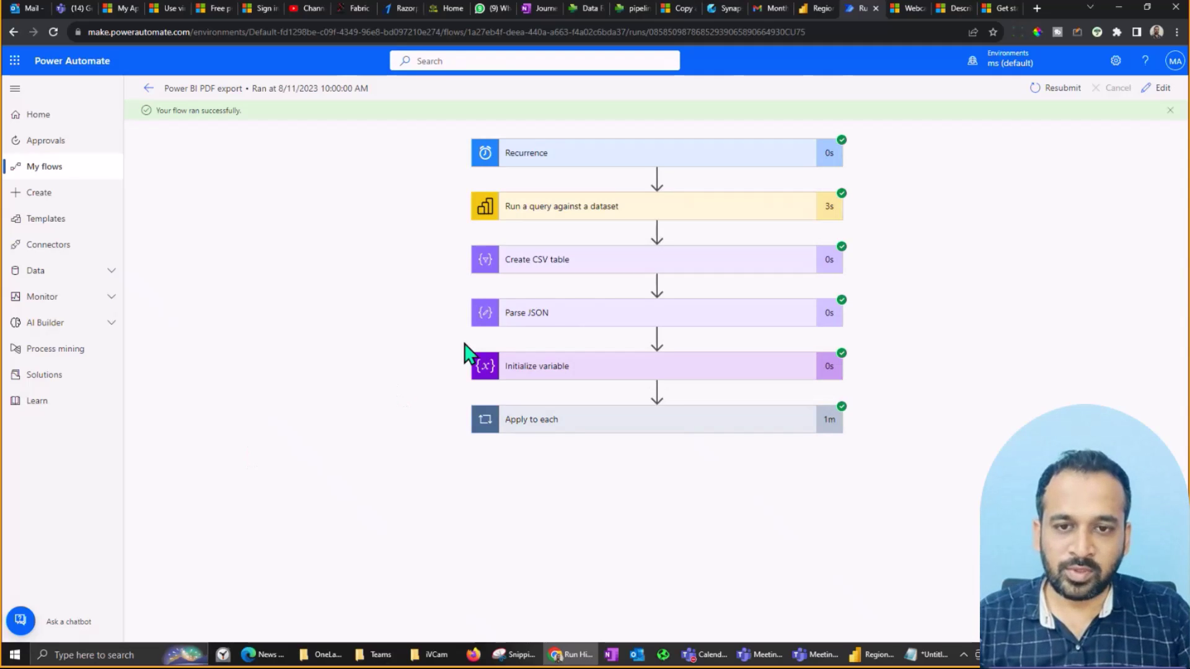
pyautogui.click(593, 265)
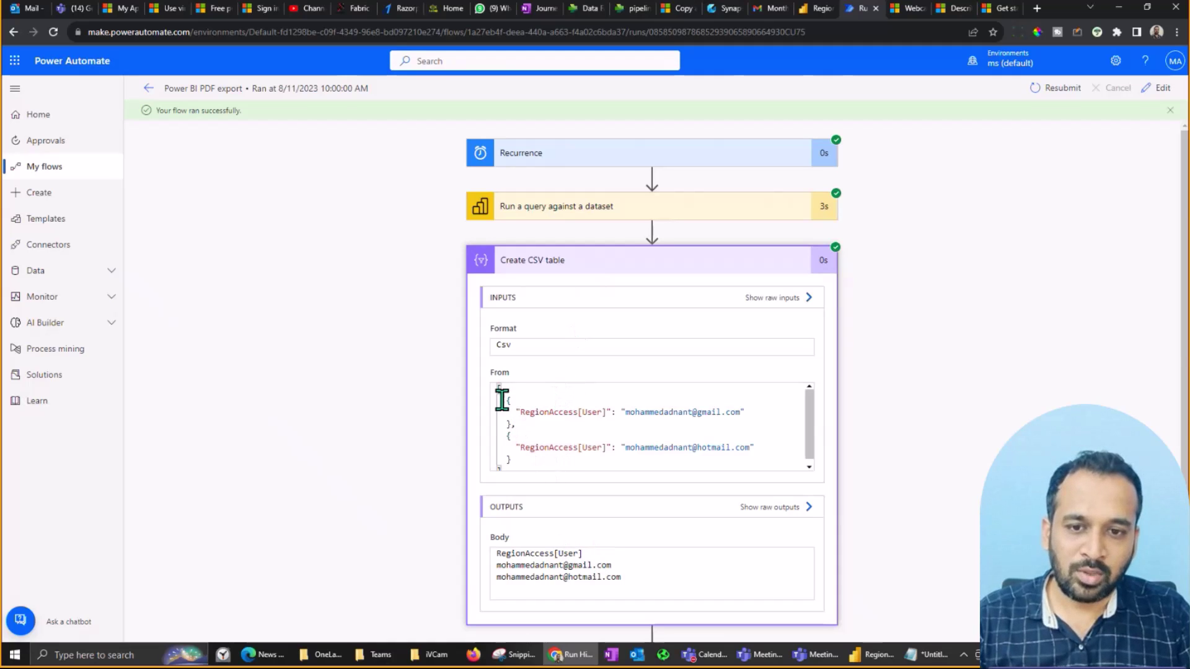
pyautogui.moveTo(500, 391); pyautogui.dragTo(516, 470)
pyautogui.hotkey('ctrl', 'c')
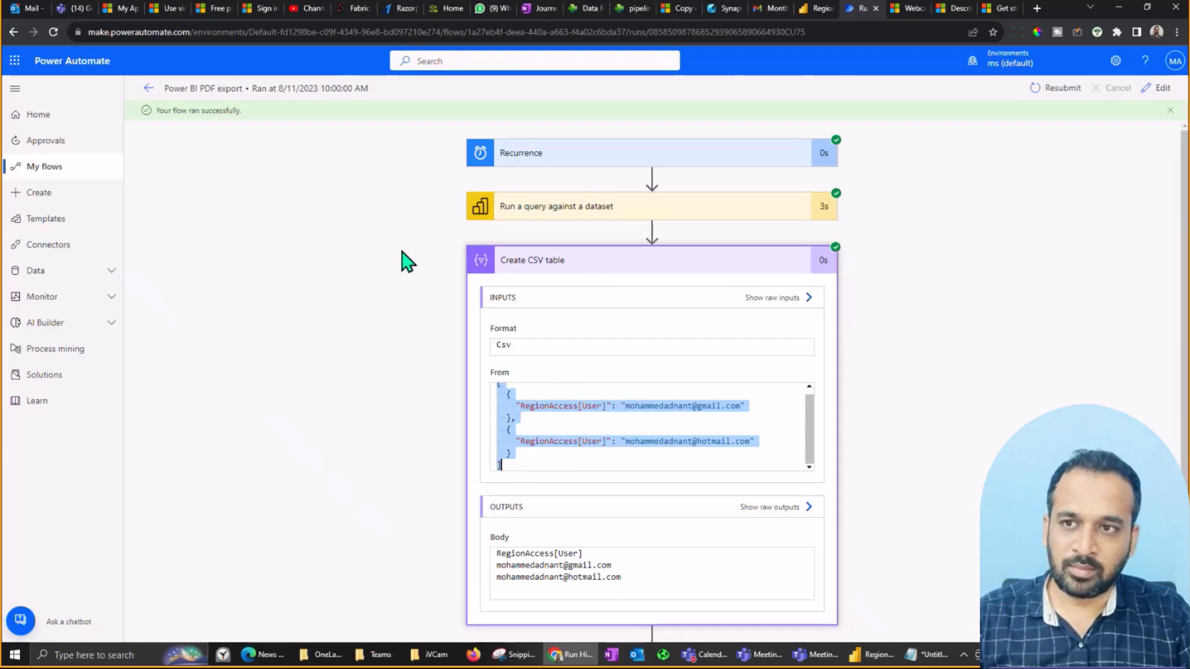
# Step: Return from the run to the Power BI PDF export flow, open it for editing and expand the Parse JSON action
pyautogui.click(149, 89)
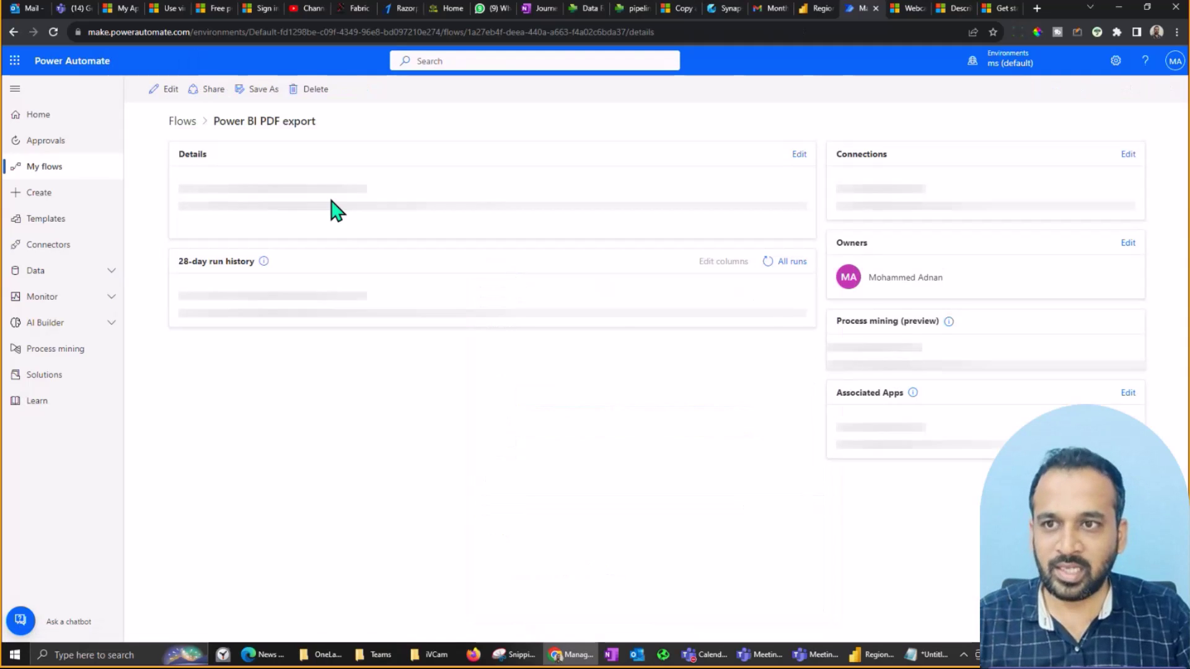
pyautogui.click(168, 90)
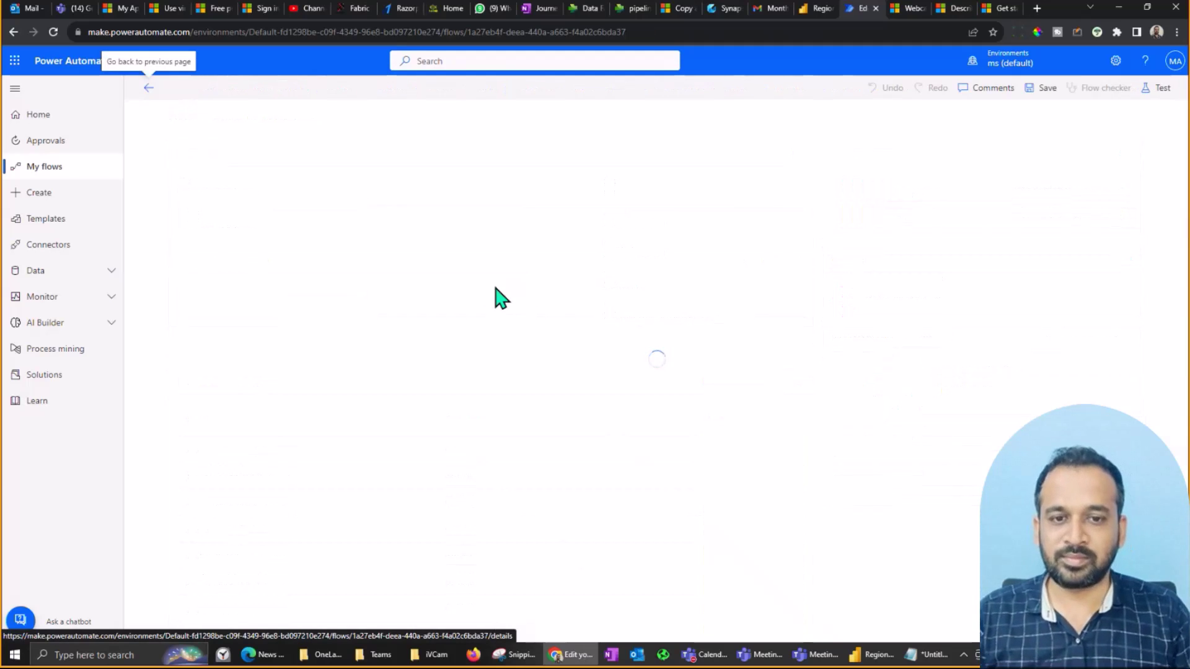
pyautogui.click(572, 293)
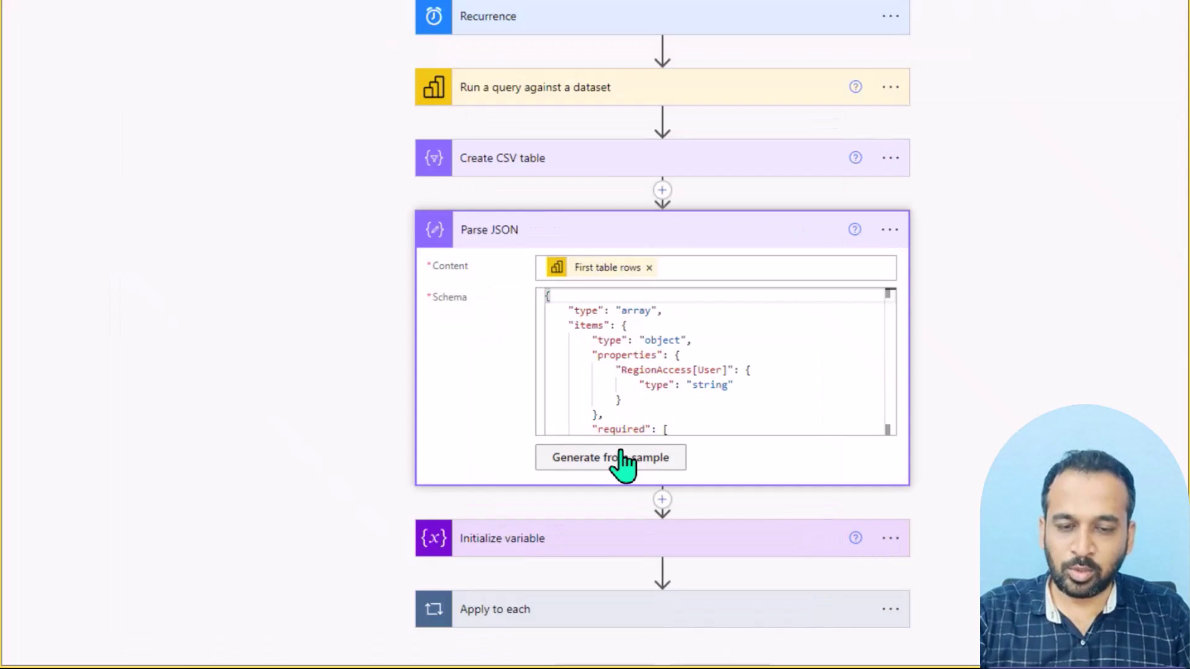
pyautogui.click(636, 457)
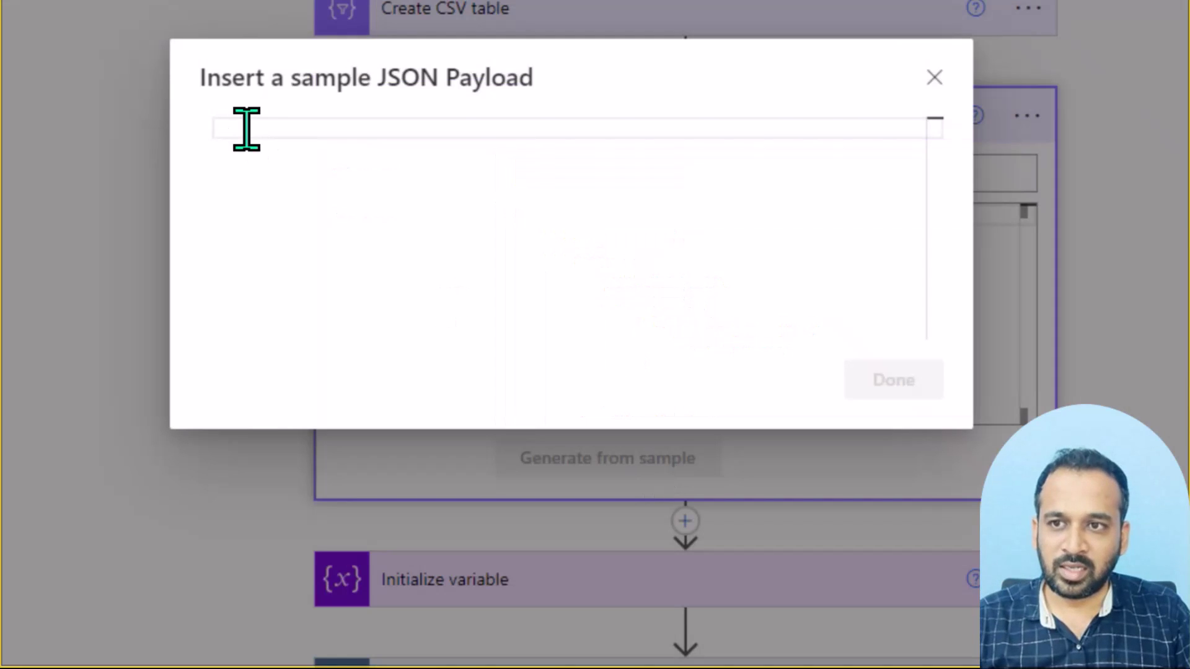
pyautogui.hotkey('ctrl', 'v')
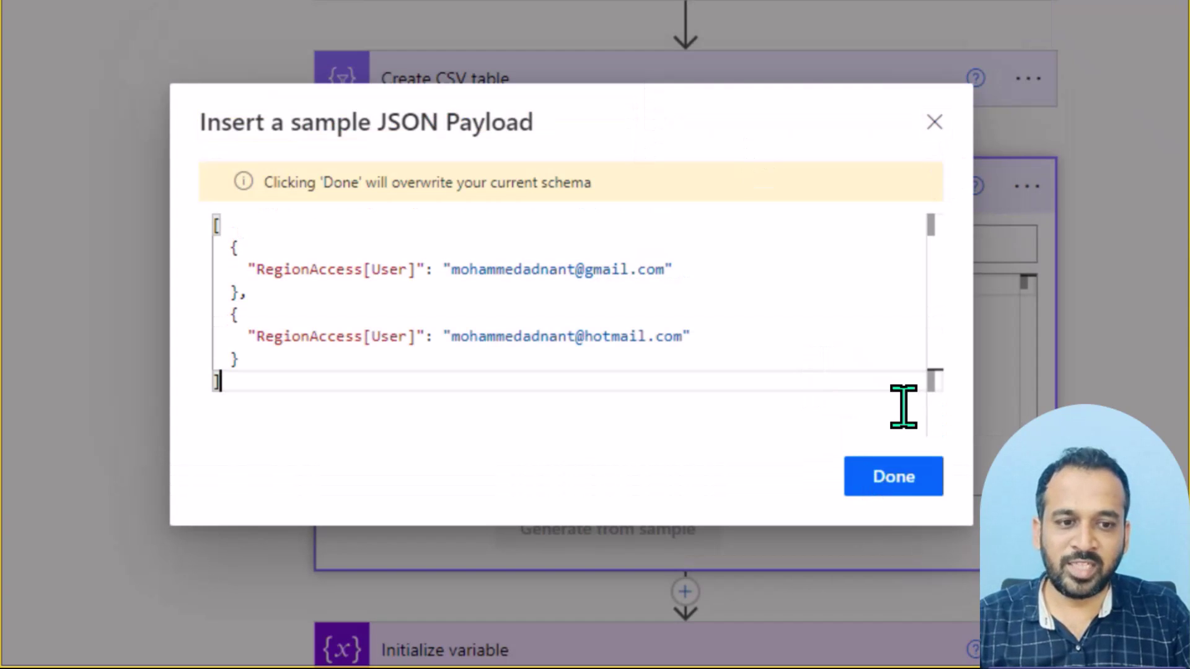
pyautogui.click(933, 121)
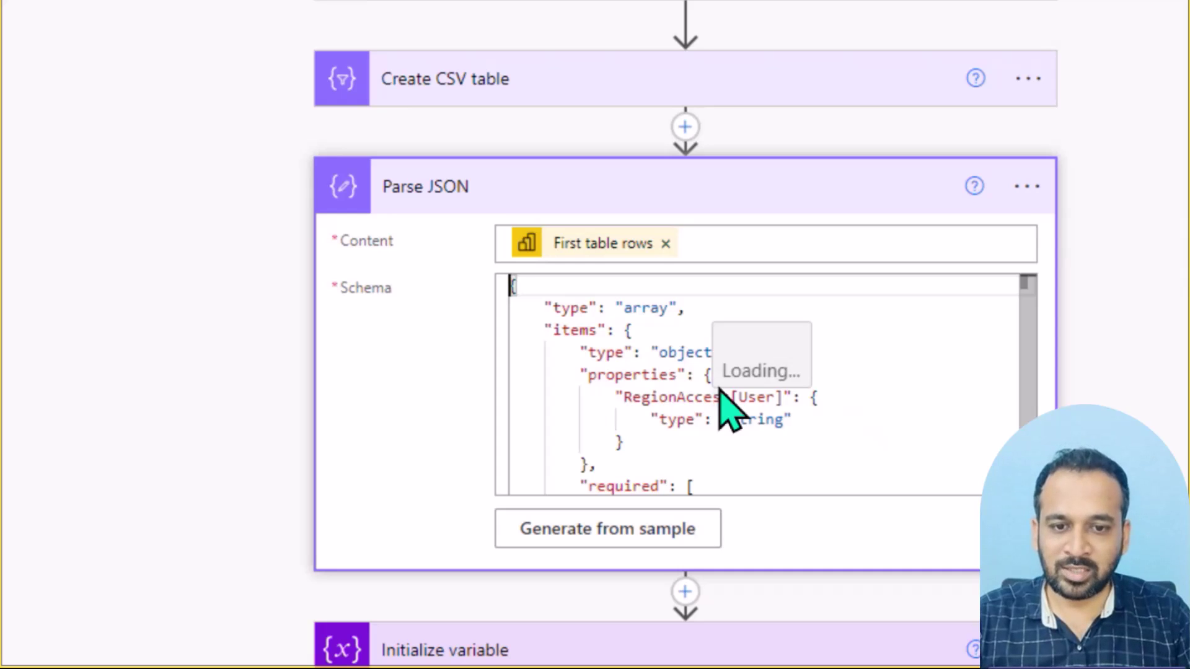
# Step: Copy the entire Parse JSON schema and paste it into the Notepad document in place of the DAX query
pyautogui.hotkey('ctrl', 'a')
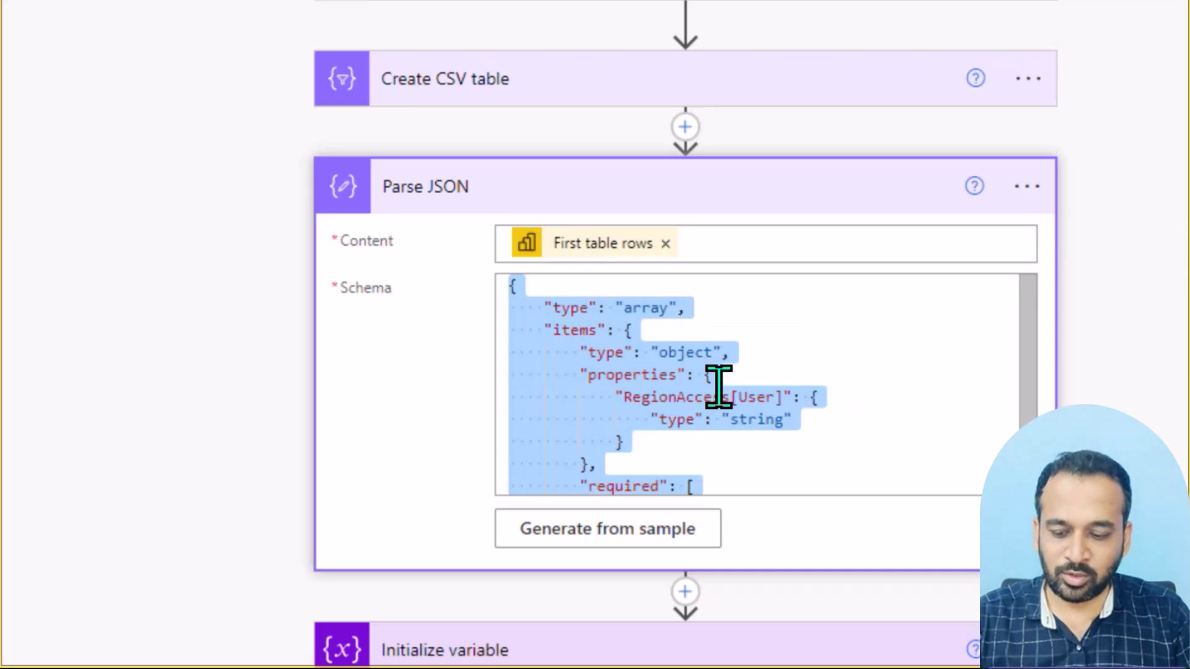
pyautogui.hotkey('alt', 'Tab')
pyautogui.hotkey('alt', 'Tab')
pyautogui.hotkey('alt', 'Tab')
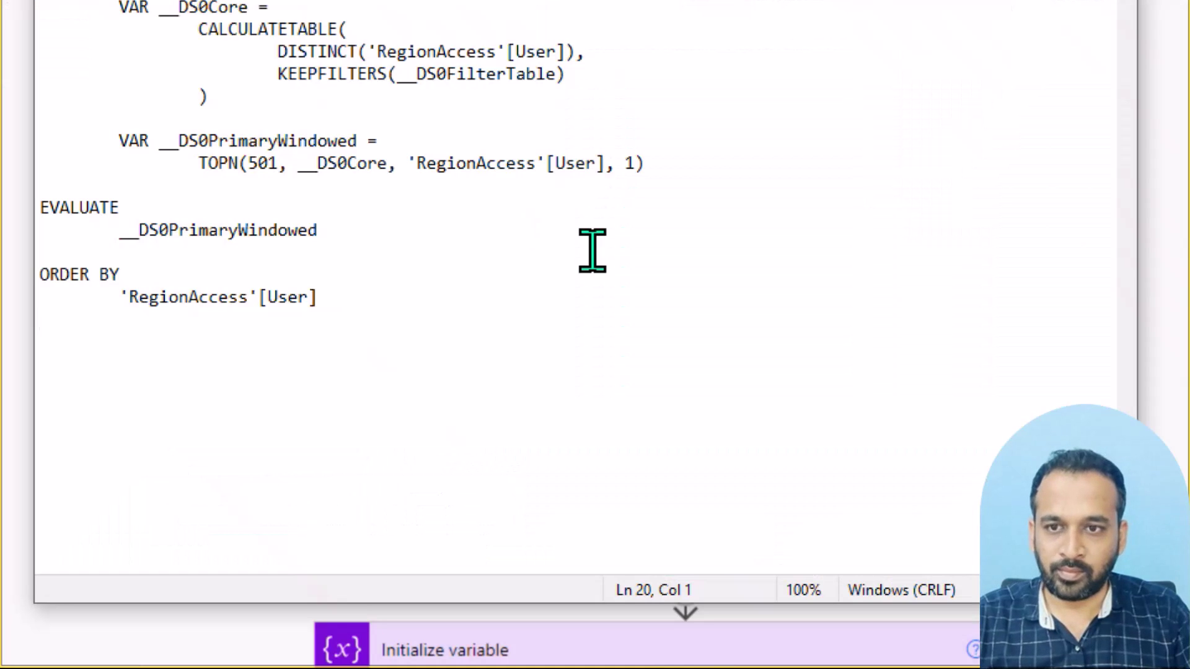
pyautogui.click(592, 249)
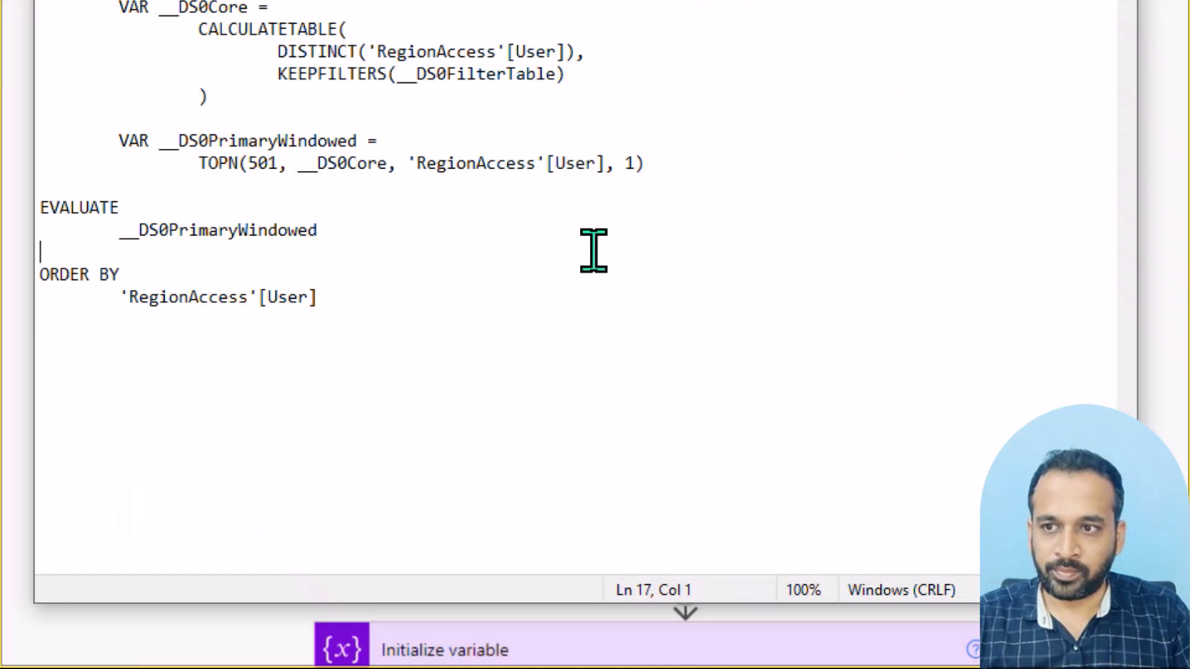
pyautogui.hotkey('ctrl', 'a')
pyautogui.write('{     "type": "array",     "items": {         "type": "object",         "properties": {             "RegionAccess[User]": {                 "type": "string"             }         },         "required": [             "RegionAccess[User]"         ]     } }')
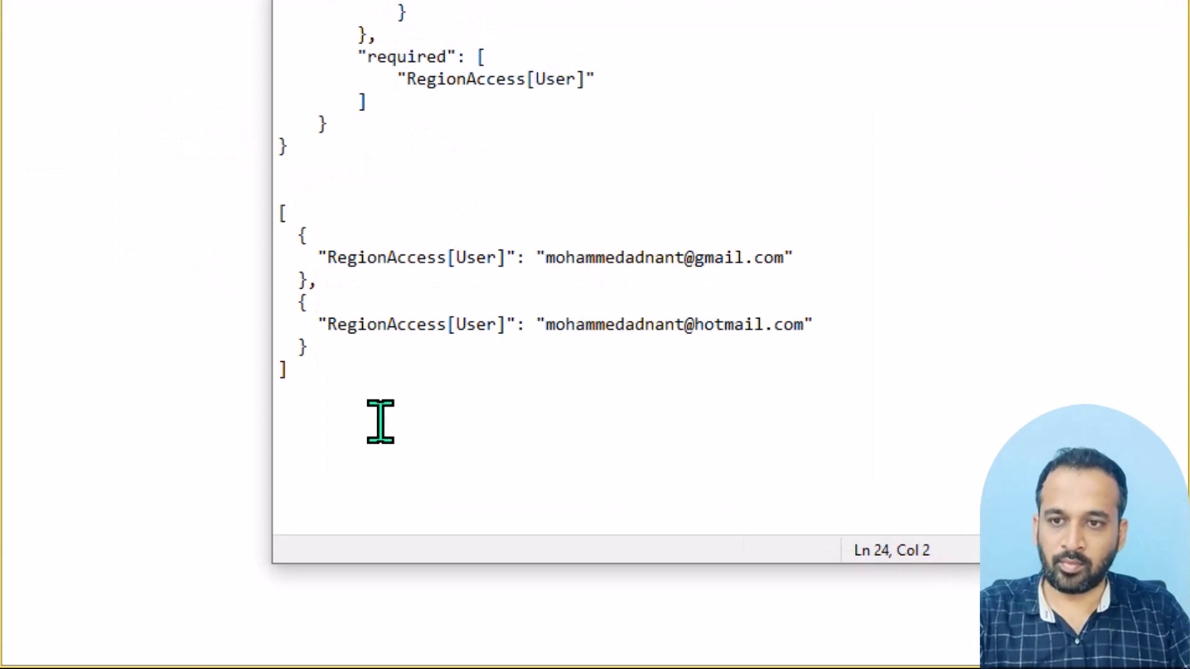
# Step: Copy the sample RegionAccess[User] array from Notepad and generate the Parse JSON schema in the Power Automate flow from it
pyautogui.moveTo(308, 366); pyautogui.dragTo(229, 221)
pyautogui.hotkey('ctrl', 'c')
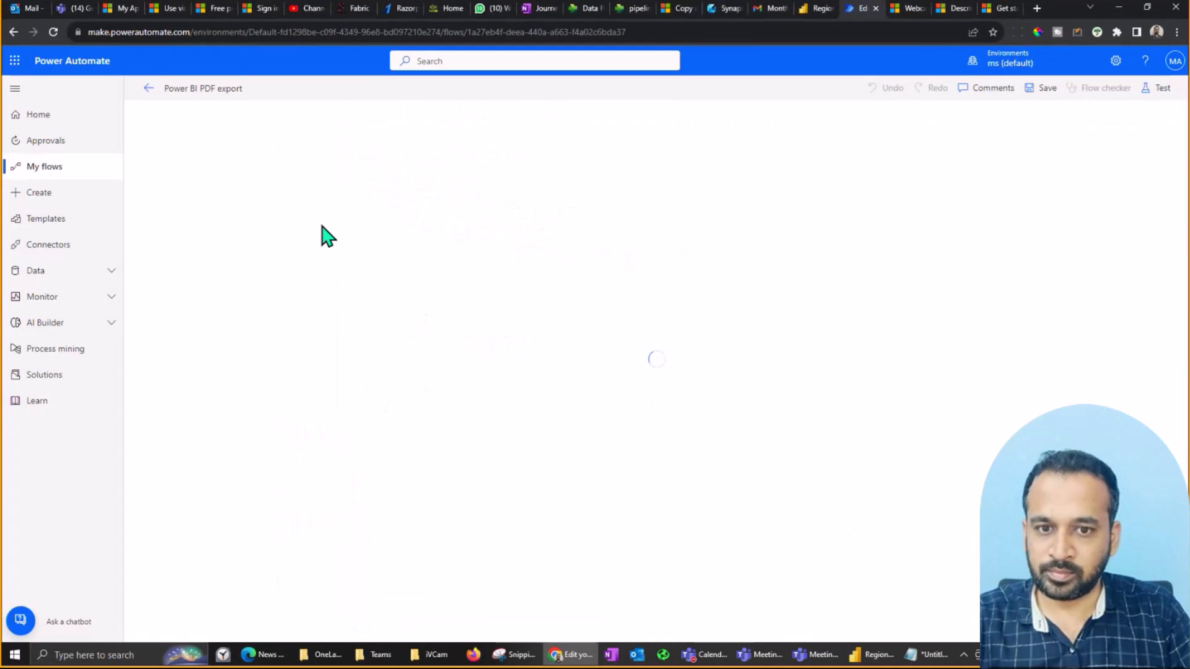
pyautogui.click(593, 293)
pyautogui.click(680, 360)
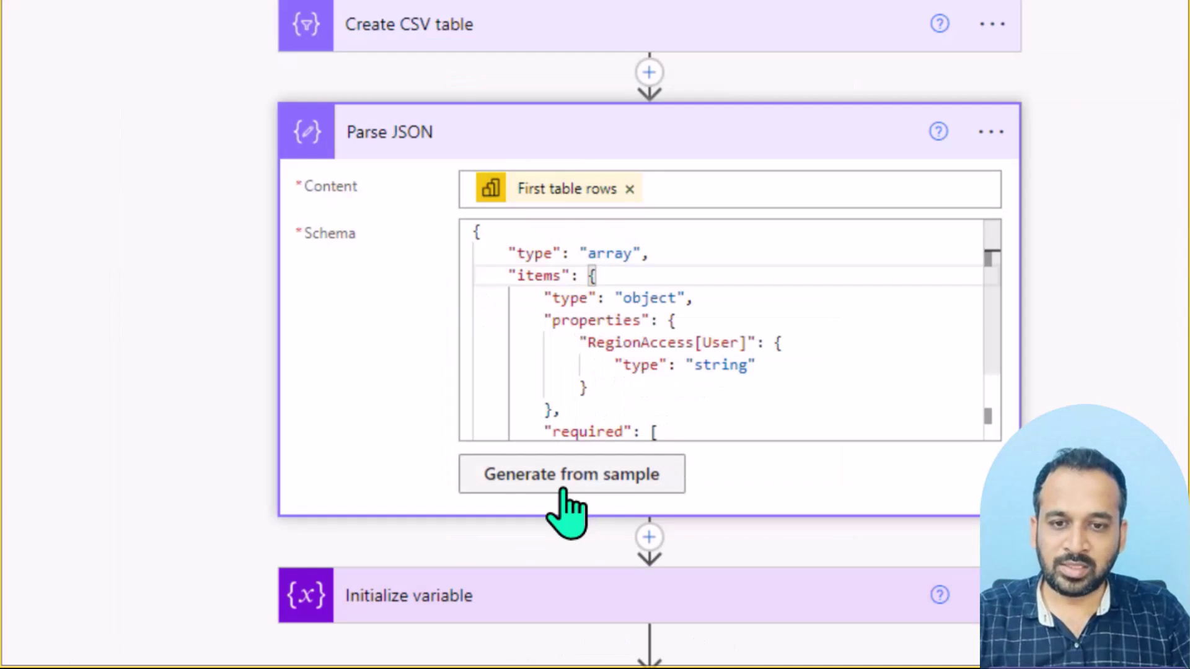
pyautogui.click(611, 461)
pyautogui.click(335, 137)
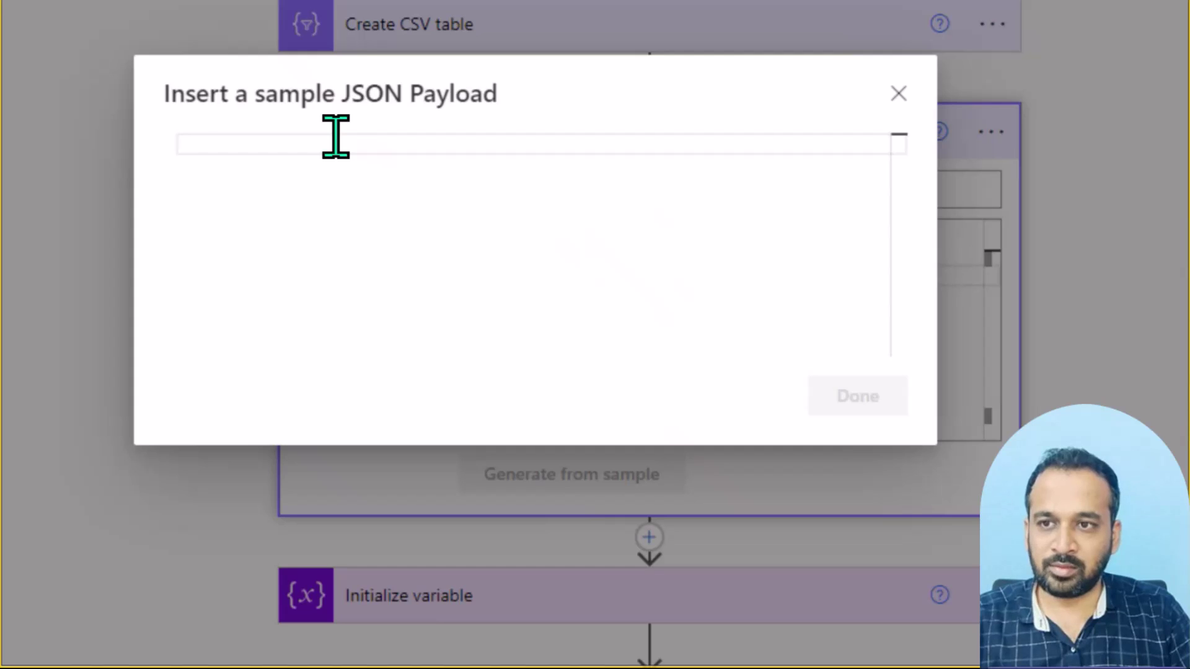
pyautogui.hotkey('ctrl', 'v')
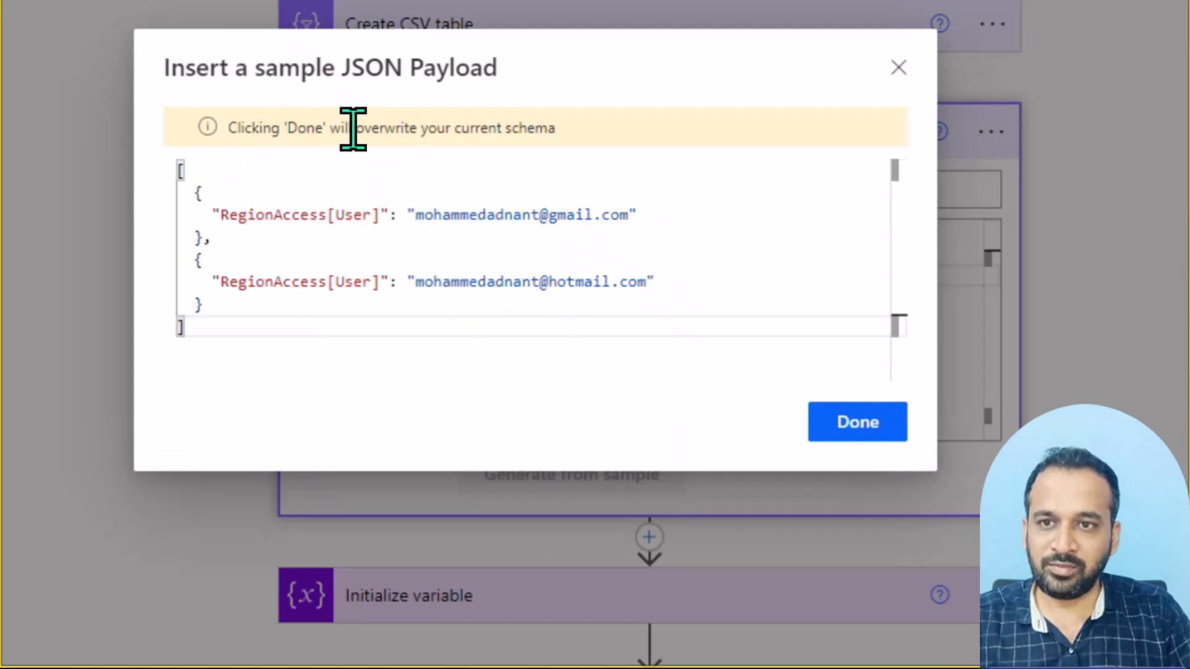
pyautogui.click(846, 424)
# Step: Review the generated Parse JSON schema and the dynamic content available for its Content field, and collapse the action
pyautogui.moveTo(504, 234); pyautogui.dragTo(681, 427)
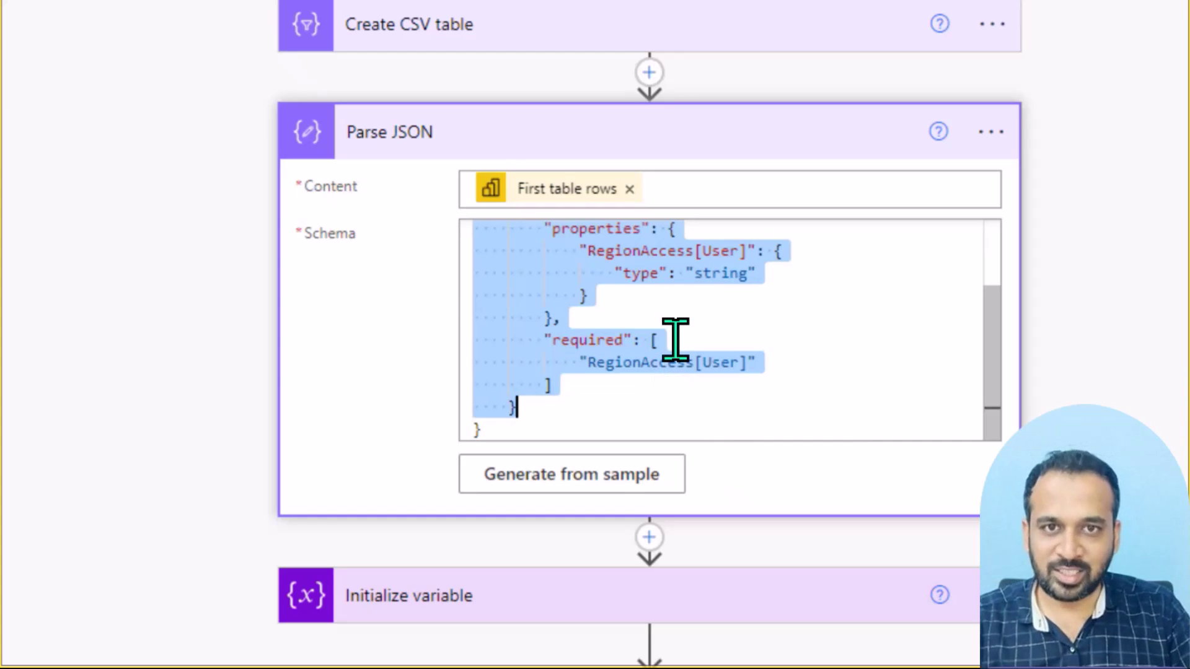
pyautogui.scroll(3, 557, 186)
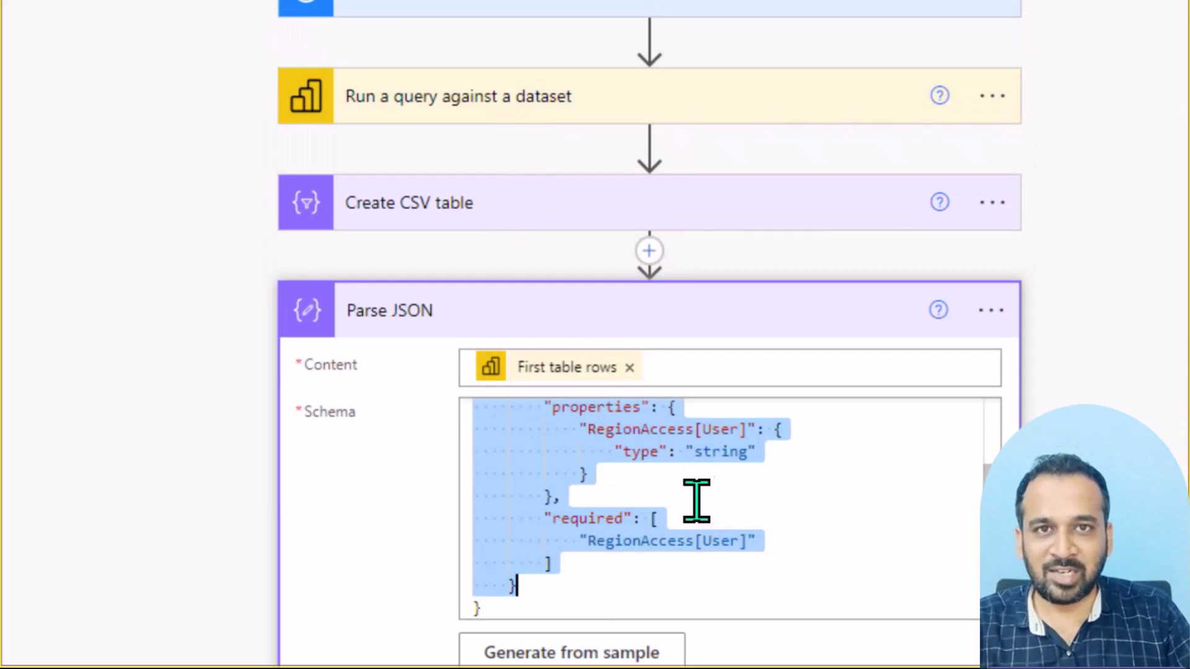
pyautogui.click(691, 479)
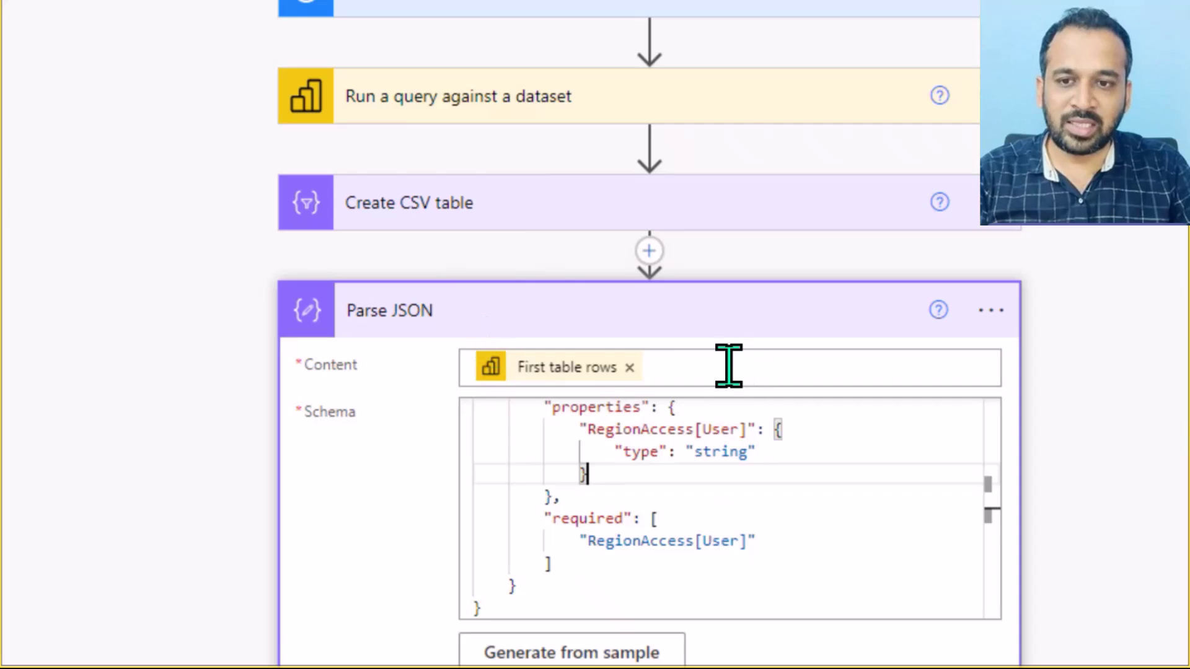
pyautogui.click(704, 368)
pyautogui.scroll(-5, 1054, 589)
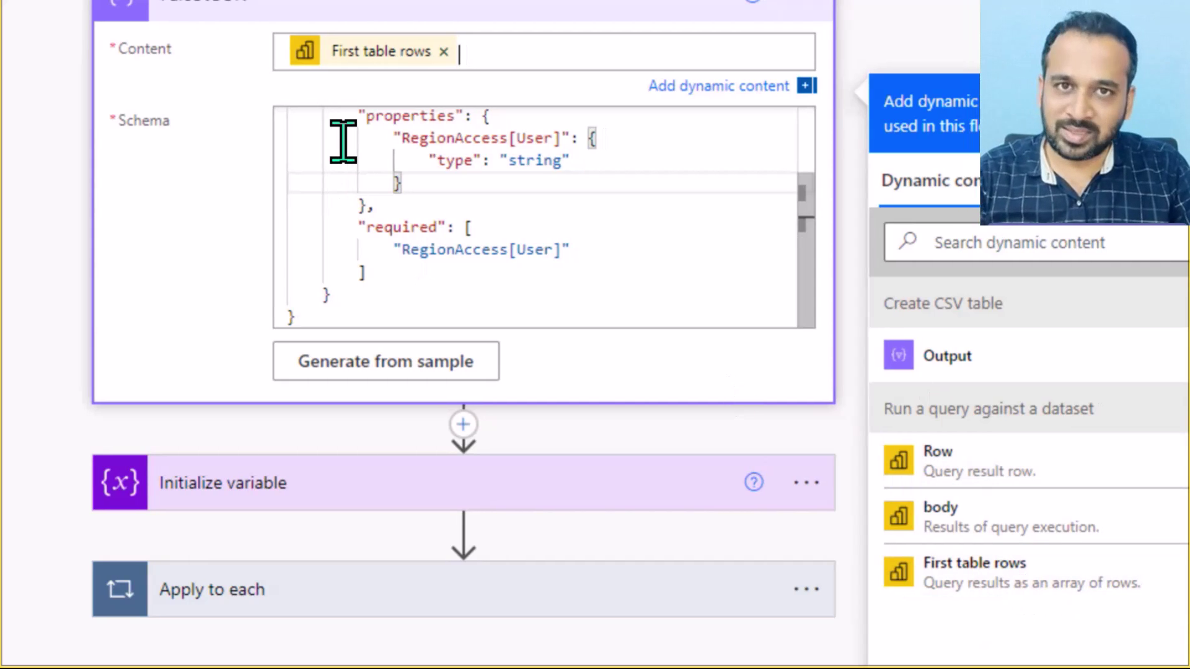
pyautogui.scroll(2, 453, 109)
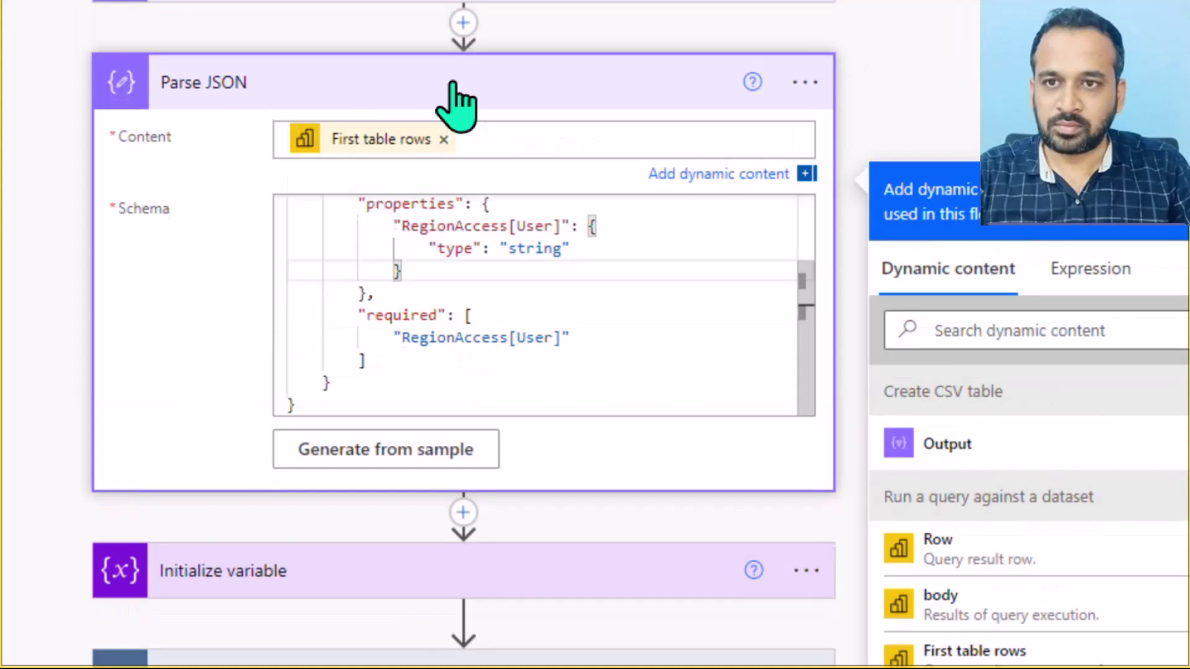
pyautogui.click(452, 99)
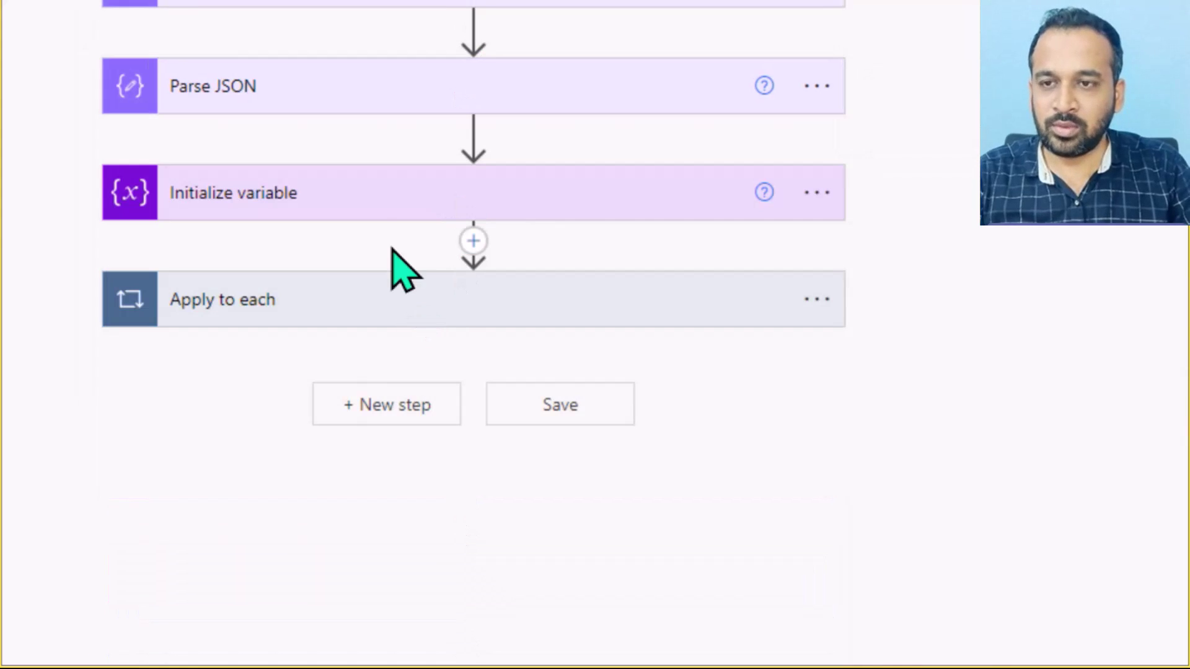
# Step: Review the Initialize variable action's name and type options, and expand the Apply to each loop to see its actions
pyautogui.click(380, 211)
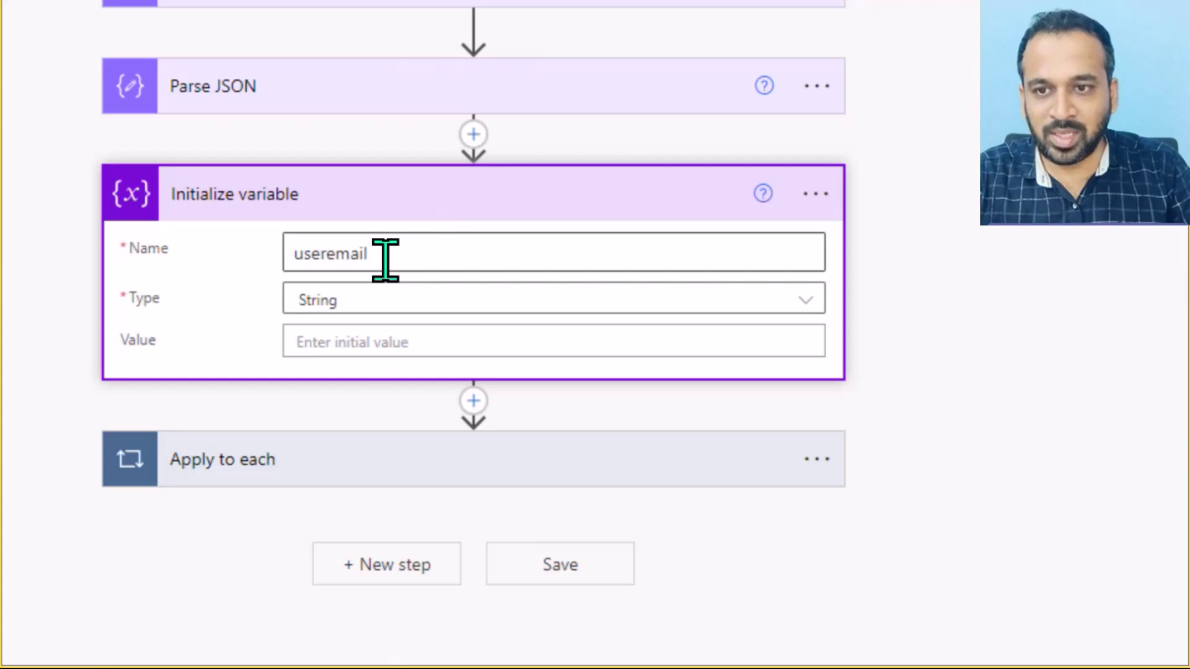
pyautogui.click(351, 303)
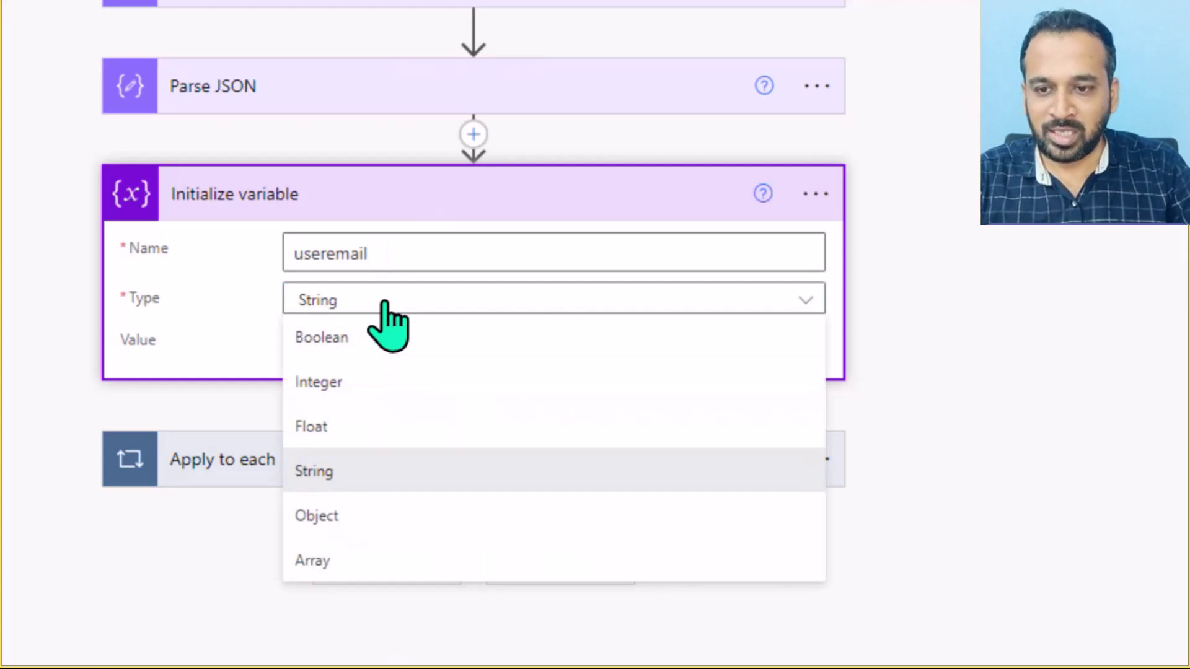
pyautogui.click(211, 317)
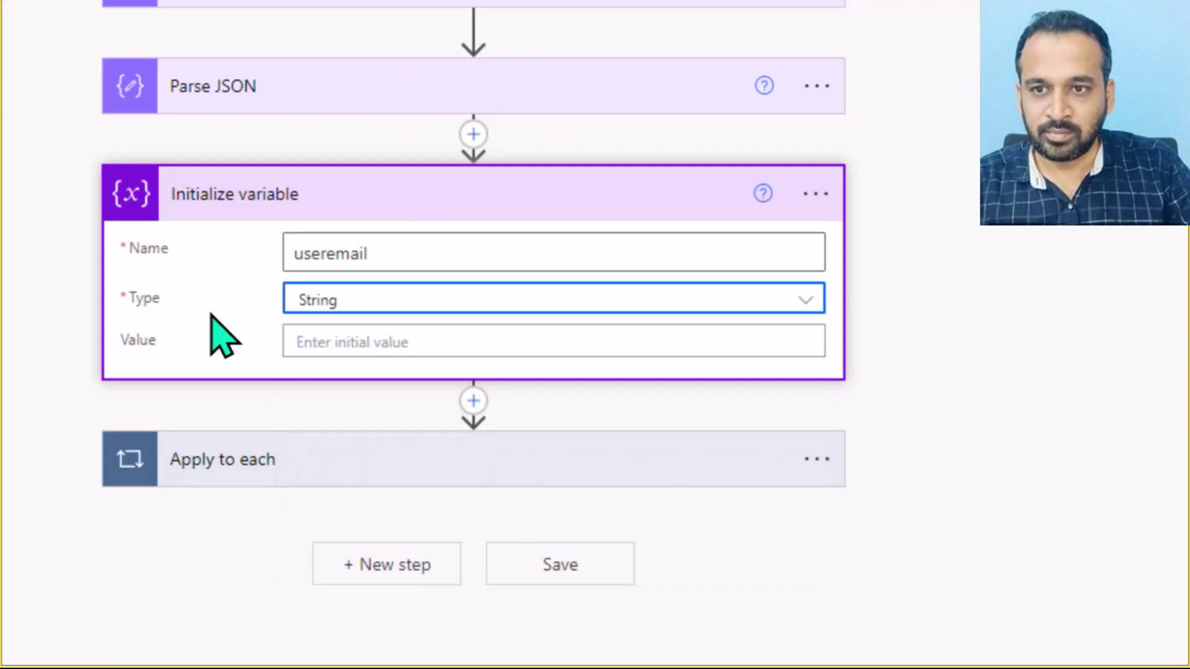
pyautogui.click(283, 479)
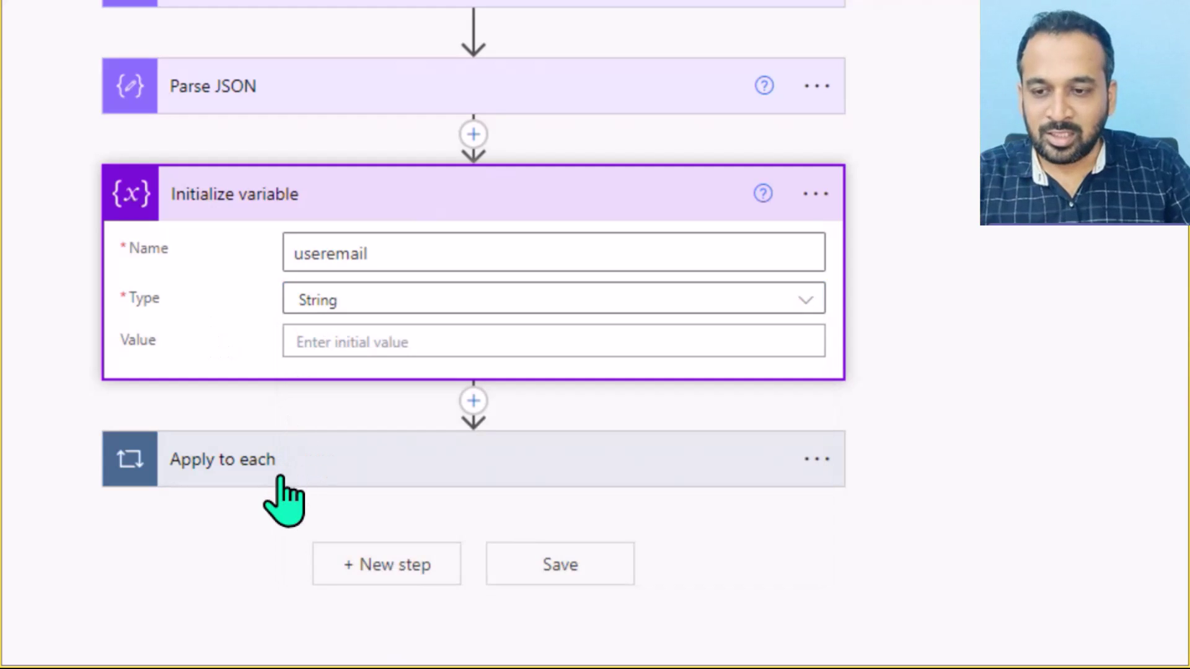
pyautogui.click(205, 474)
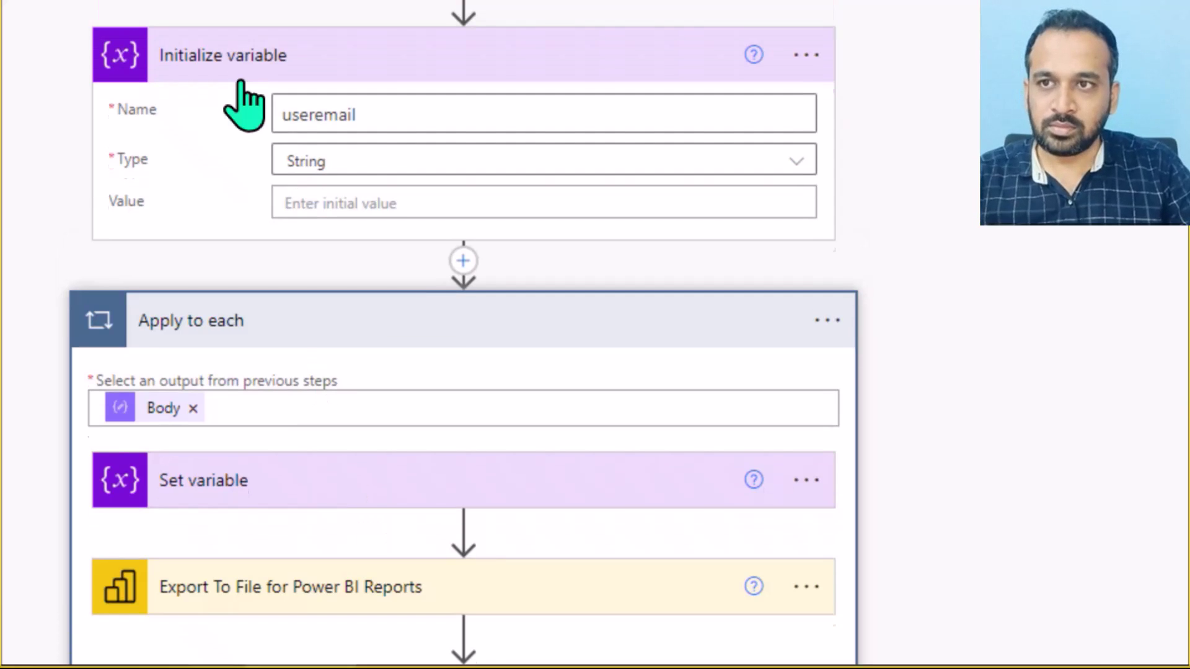
# Step: Review the Set variable action inside the Apply to each loop, checking its variable name options and its value field
pyautogui.click(308, 510)
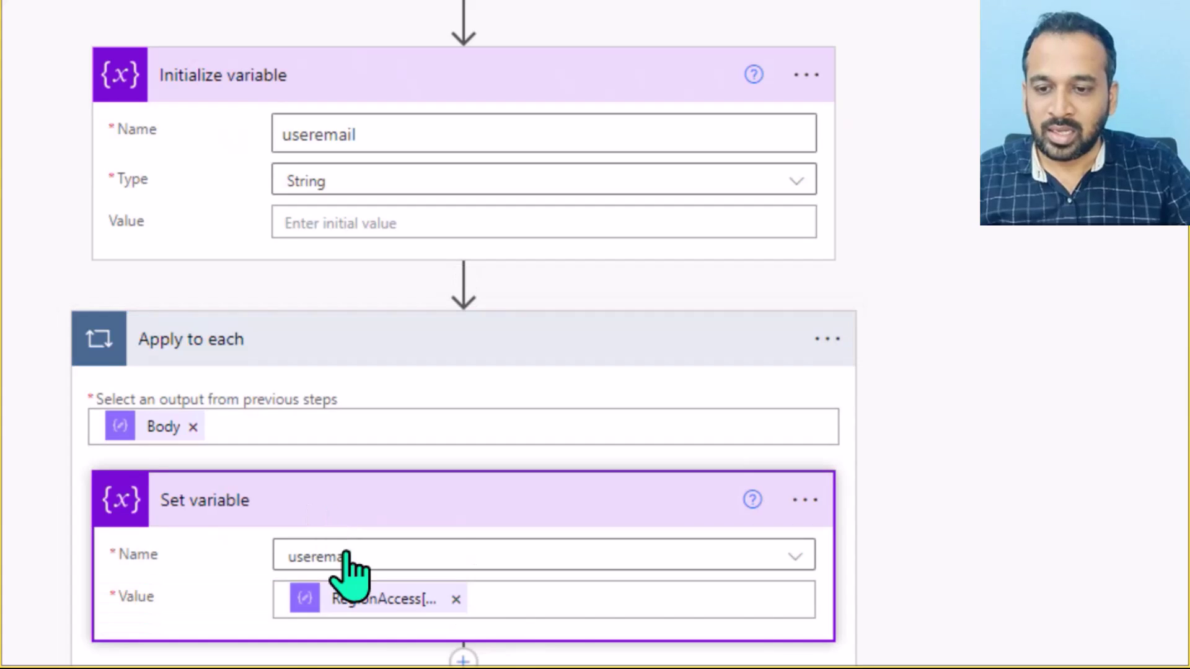
pyautogui.click(775, 488)
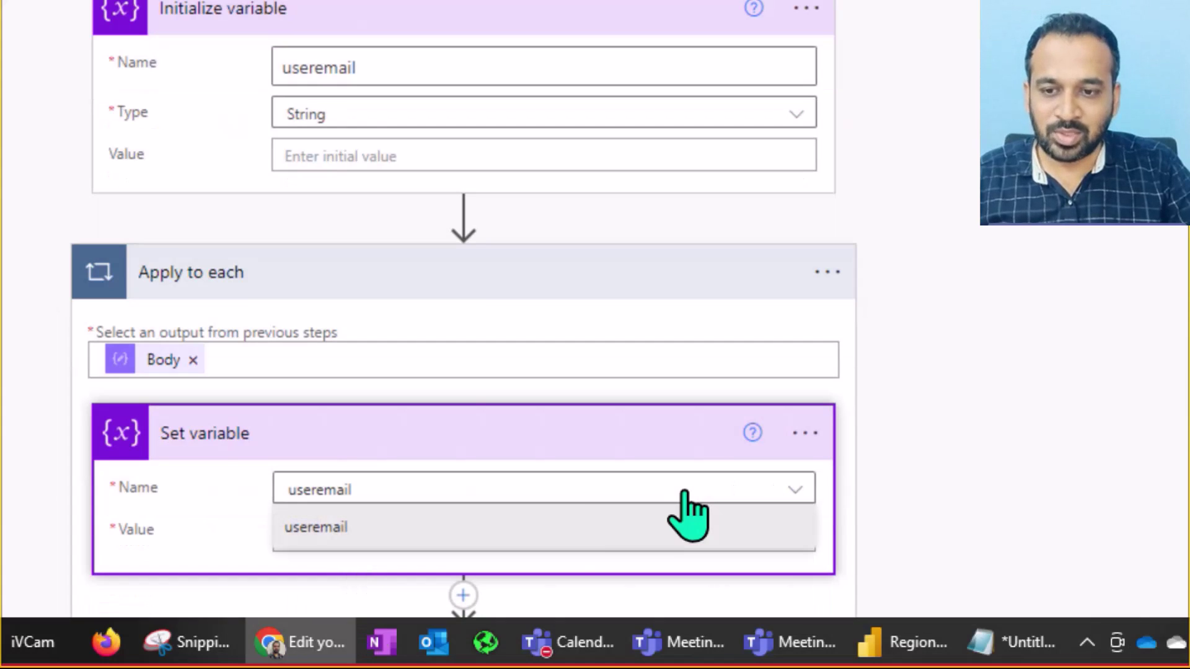
pyautogui.click(402, 500)
pyautogui.click(512, 543)
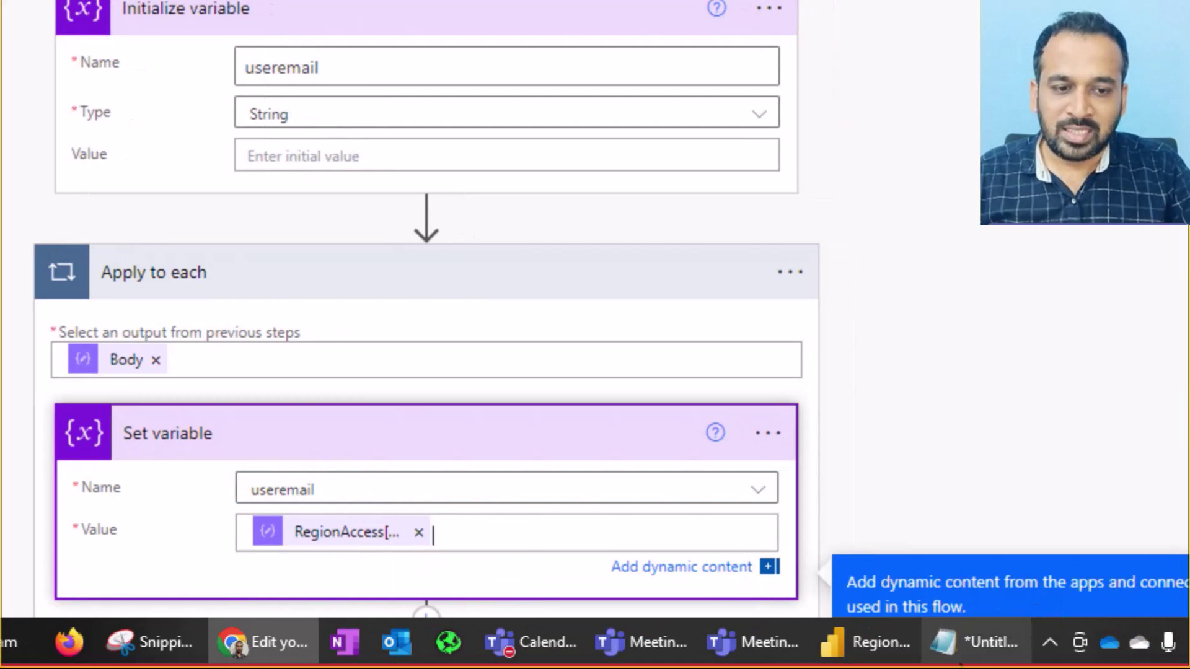
pyautogui.scroll(-4, 983, 505)
pyautogui.scroll(-4, 986, 489)
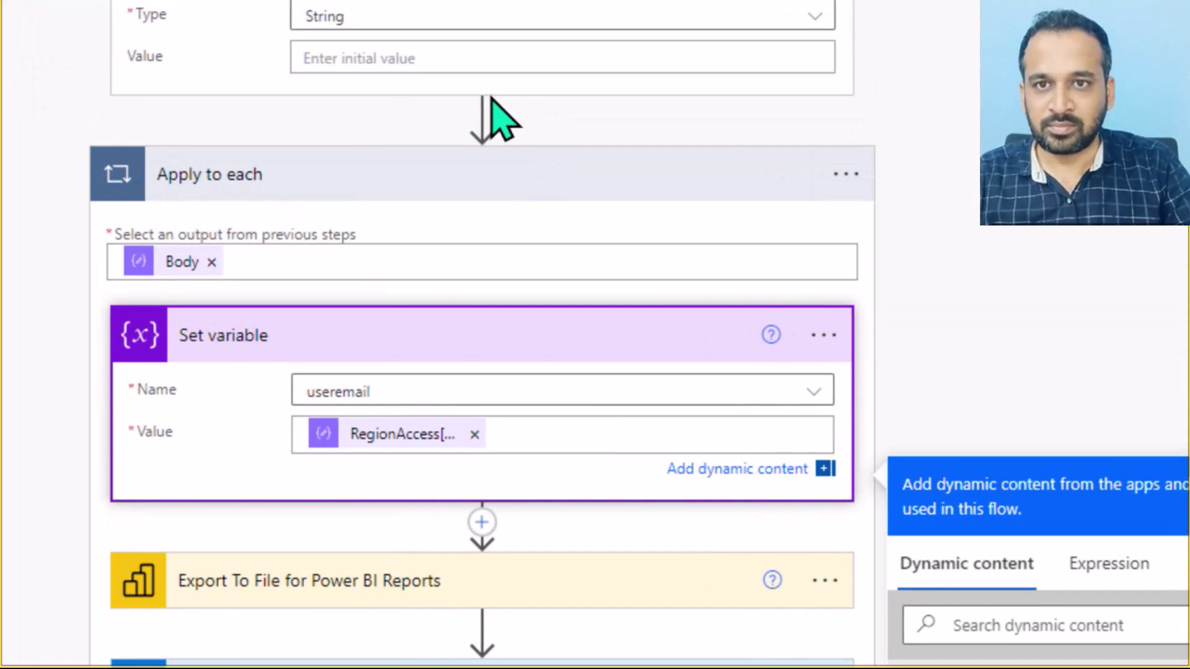
# Step: Add a Set variable action between the Initialize variable action and the Apply to each loop
pyautogui.click(482, 118)
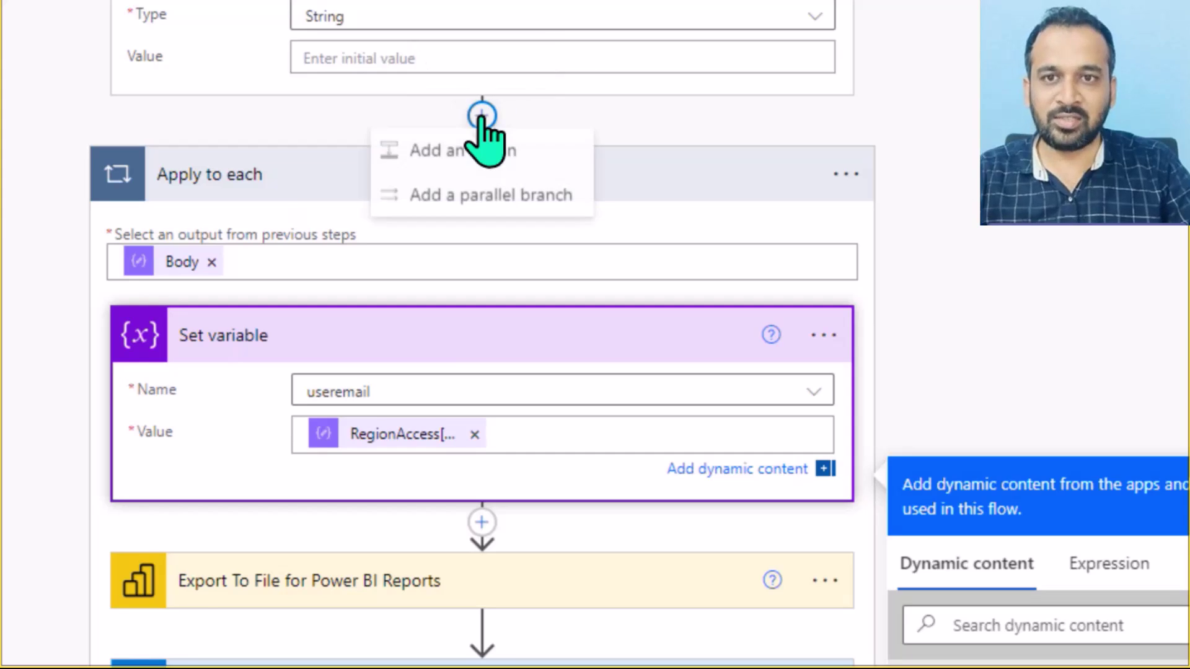
pyautogui.click(483, 185)
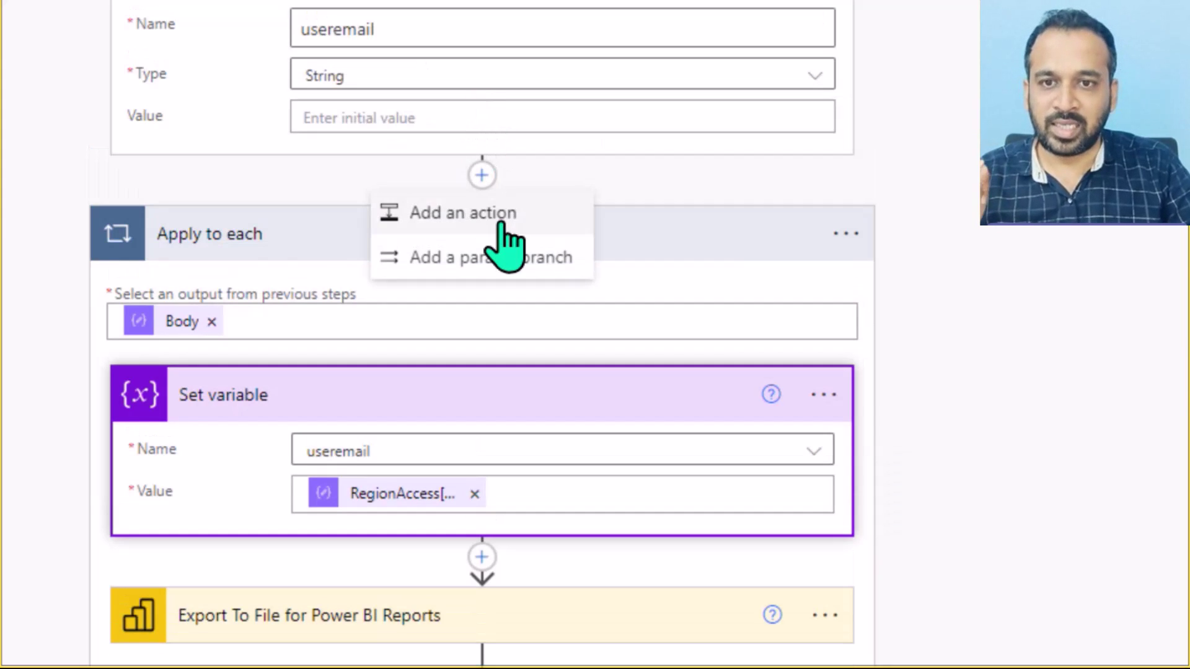
pyautogui.click(516, 217)
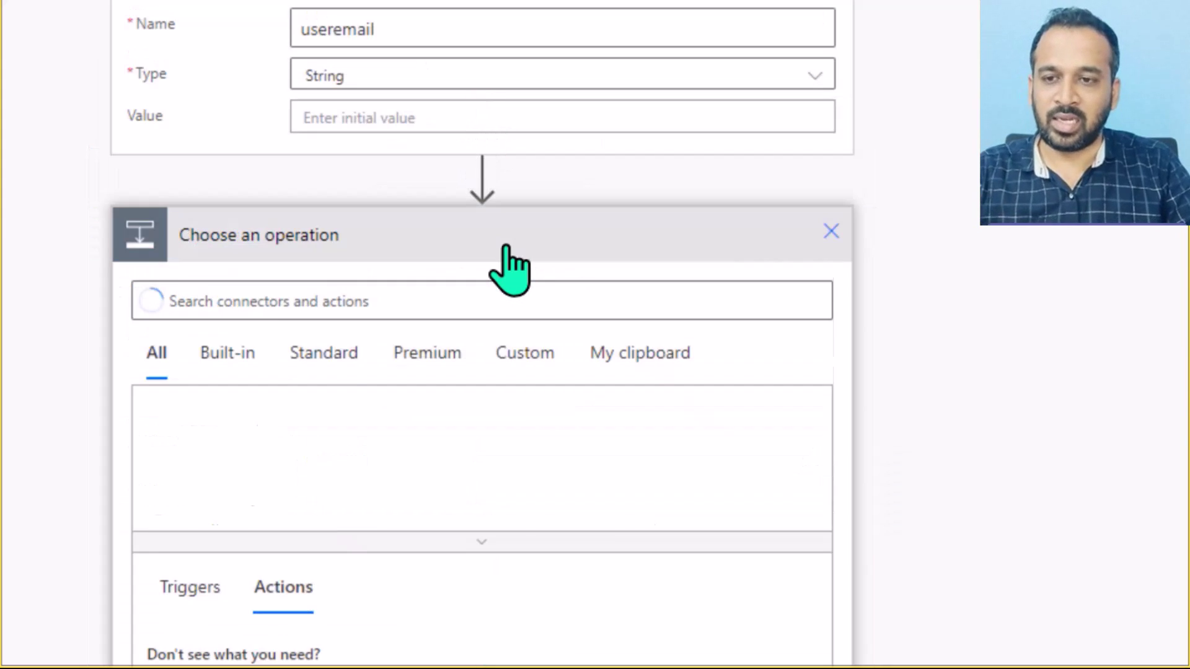
pyautogui.click(280, 146)
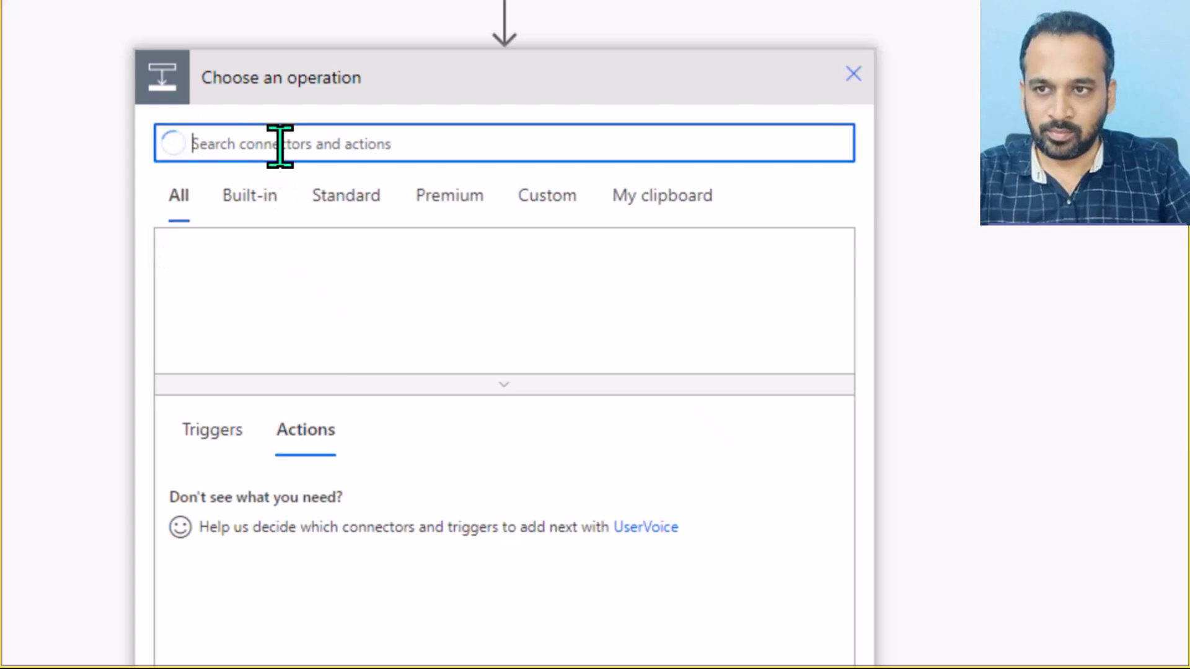
pyautogui.write('set variable')
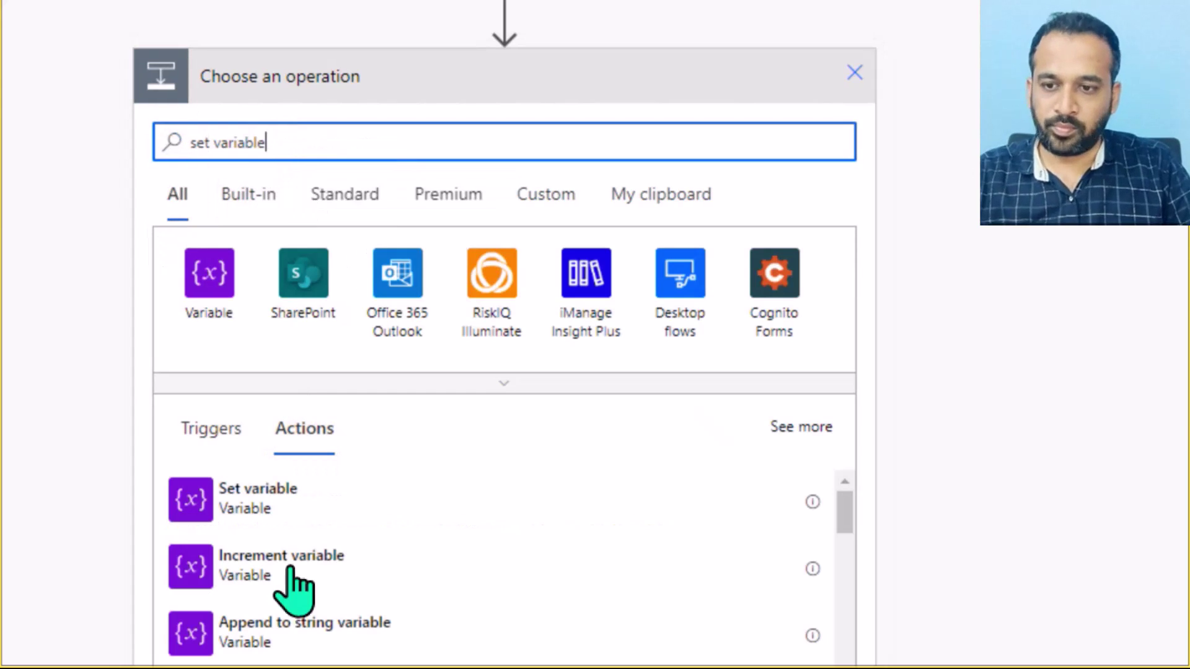
pyautogui.click(255, 504)
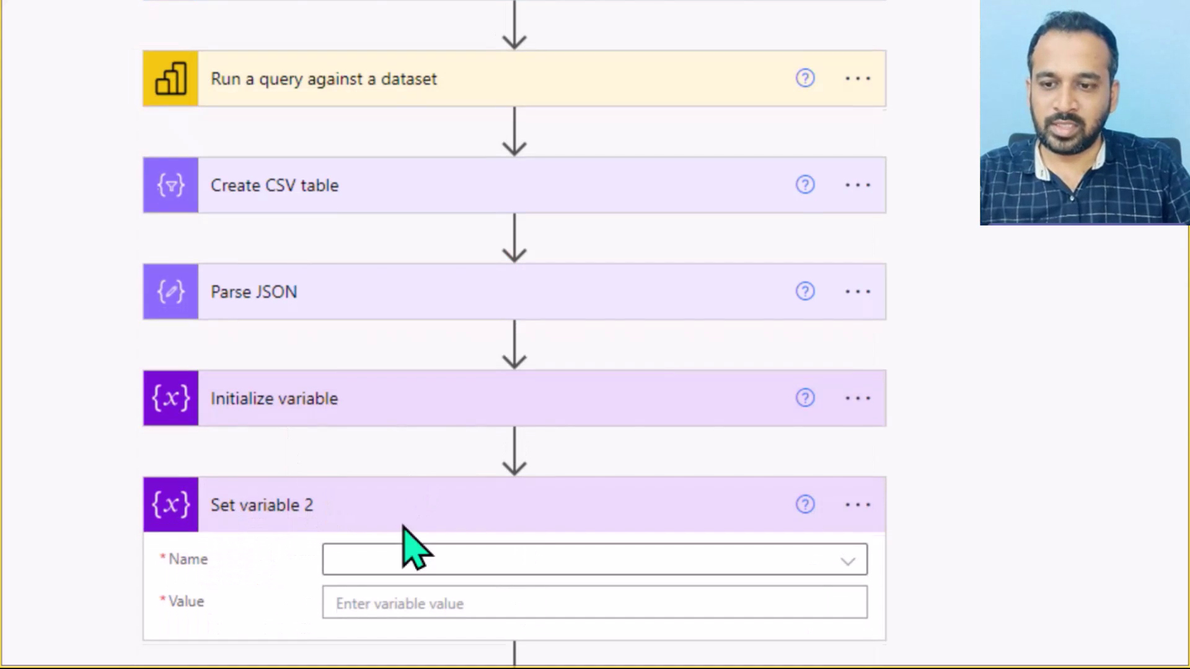
# Step: Set the added action's variable name to useremail and its value to the Parse JSON output RegionAccess[User]
pyautogui.scroll(-4, 545, 505)
pyautogui.click(830, 298)
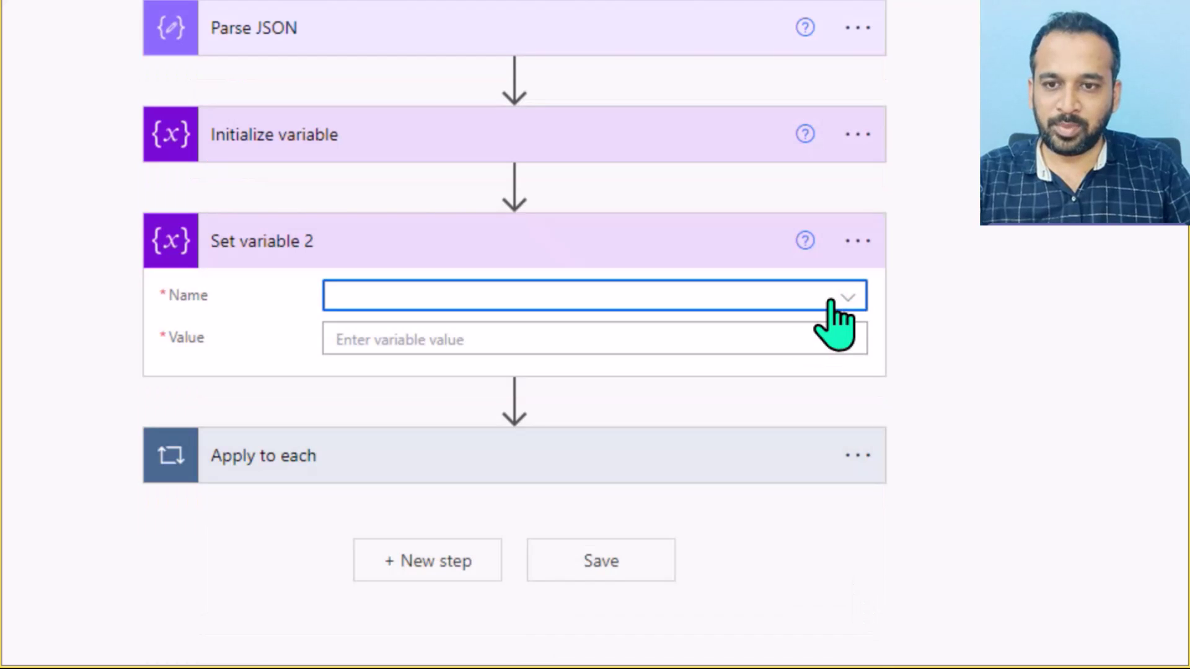
pyautogui.click(370, 381)
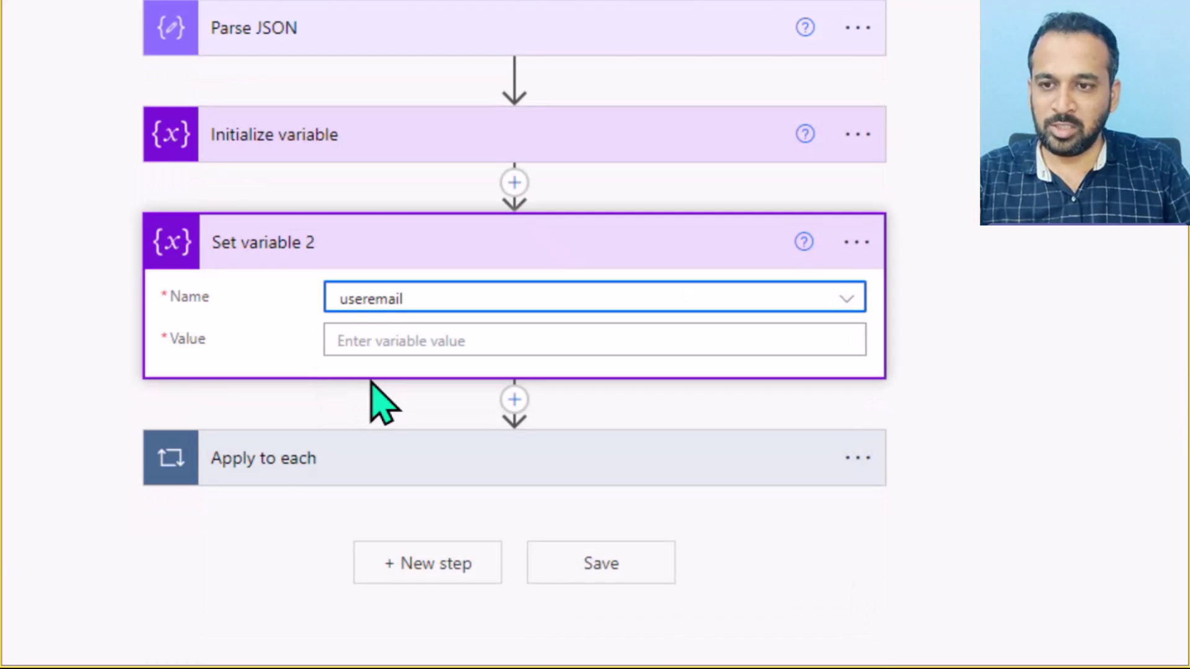
pyautogui.click(380, 344)
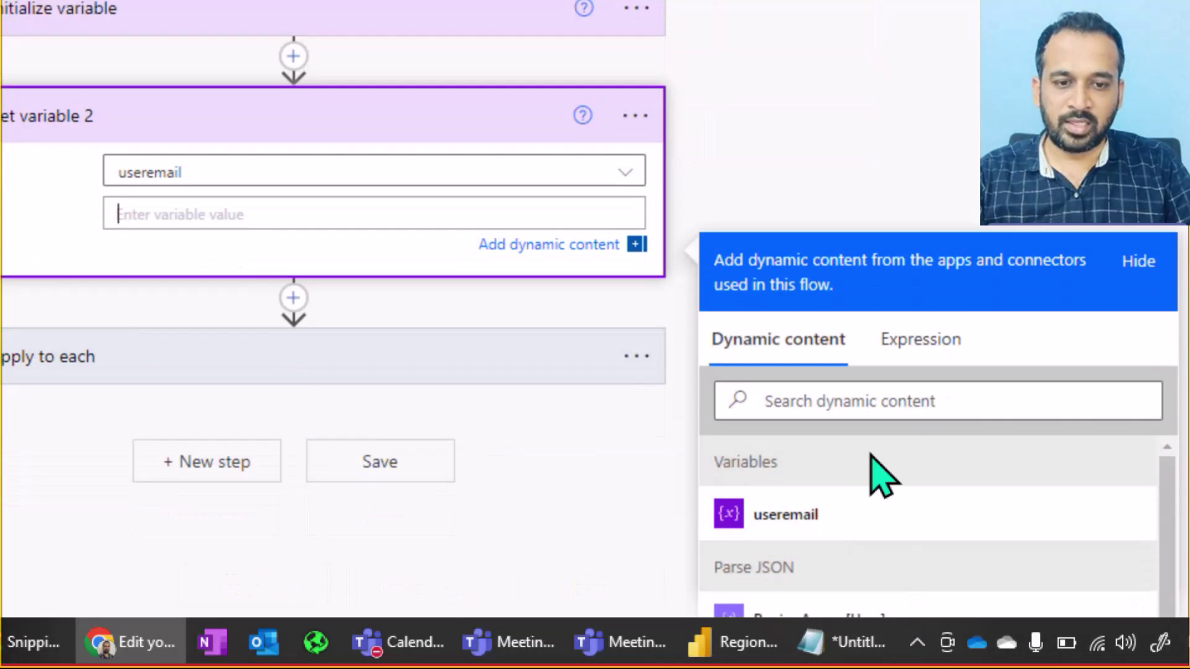
pyautogui.scroll(-4, 876, 473)
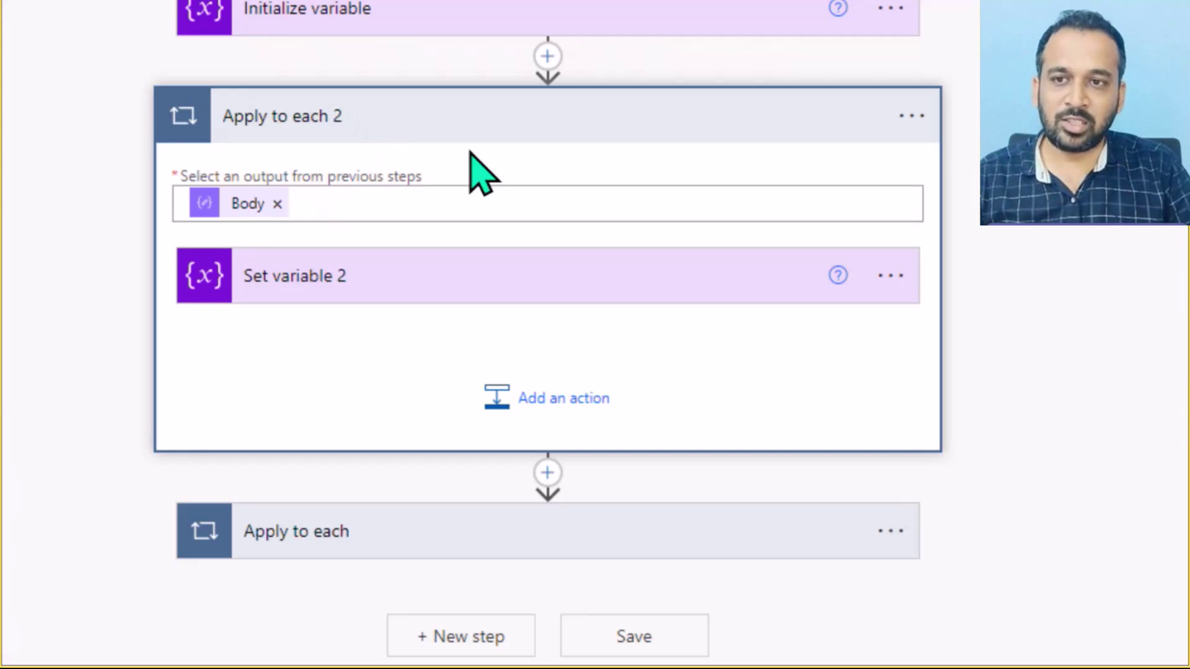
# Step: Delete the Apply to each 2 loop together with the Set variable 2 action inside it
pyautogui.click(918, 115)
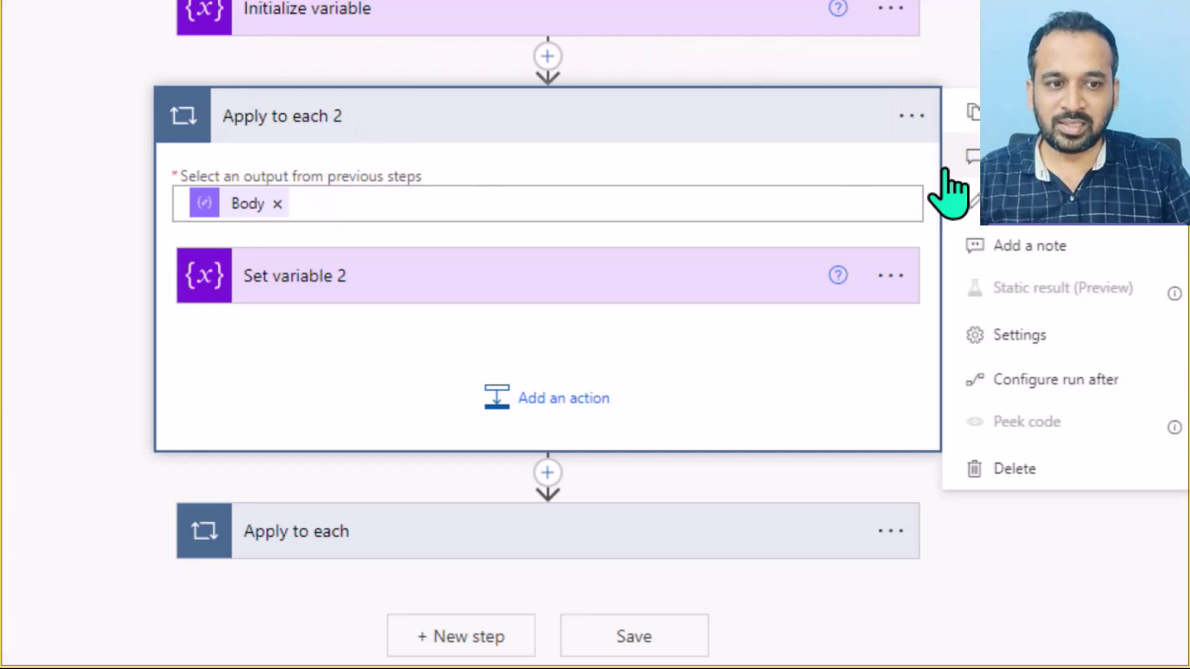
pyautogui.click(990, 472)
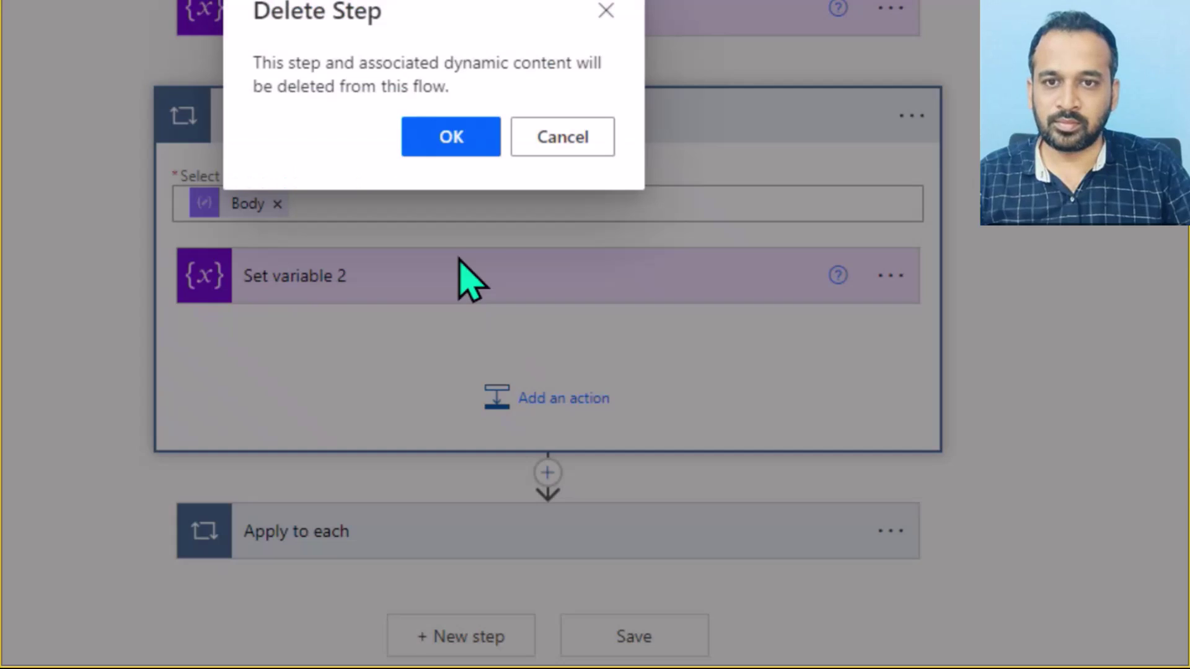
pyautogui.click(443, 136)
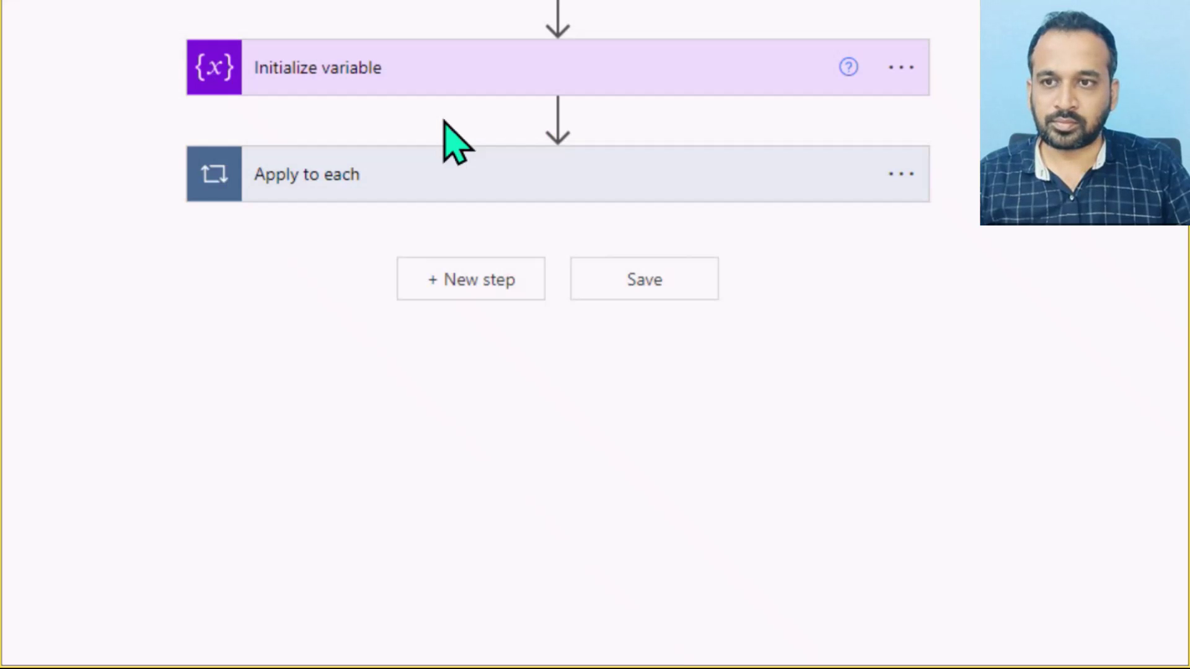
# Step: Expand the Apply to each loop and its Export To File for Power BI Reports action, and review the export format options
pyautogui.click(389, 186)
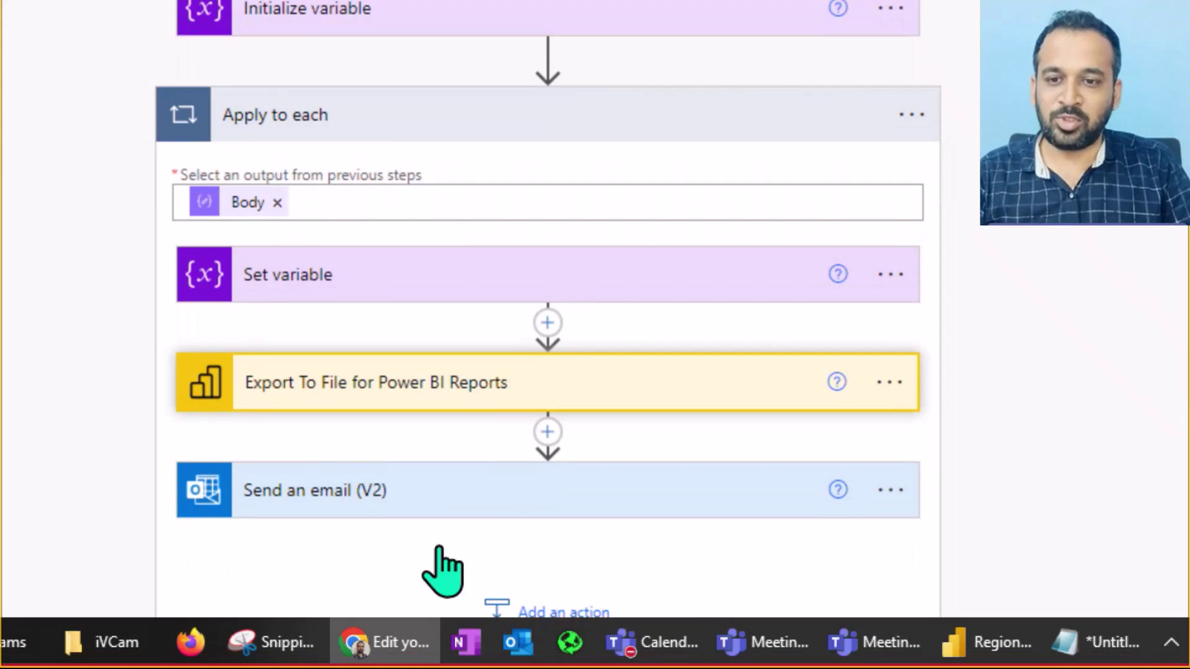
pyautogui.click(464, 446)
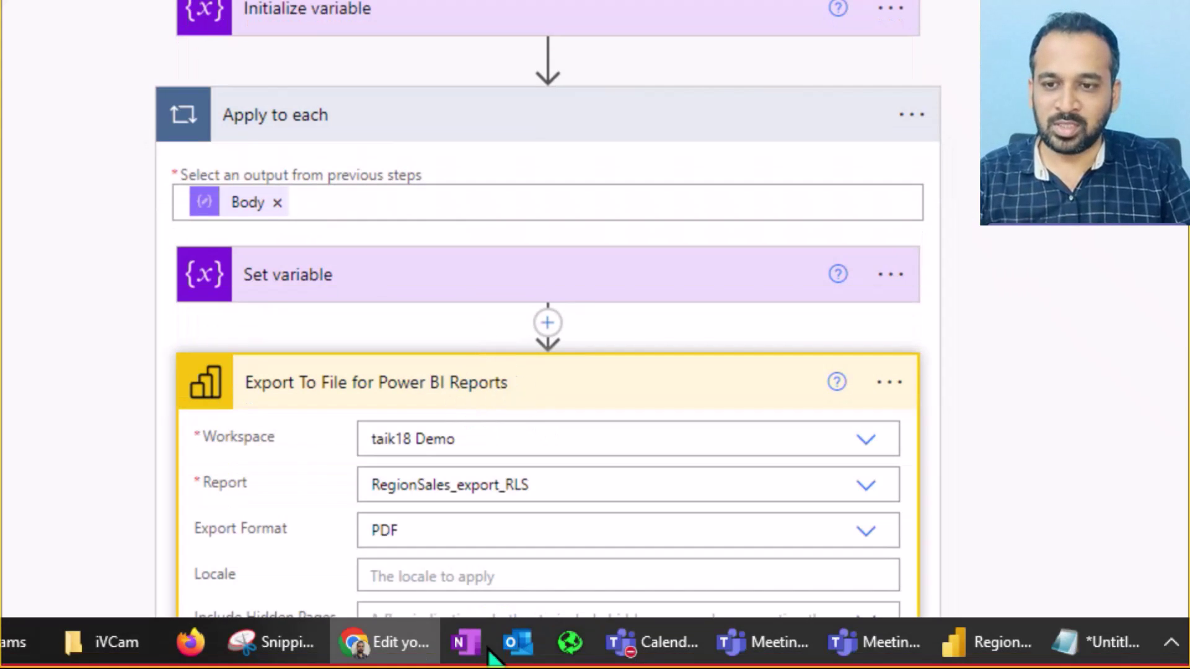
pyautogui.scroll(-5, 670, 205)
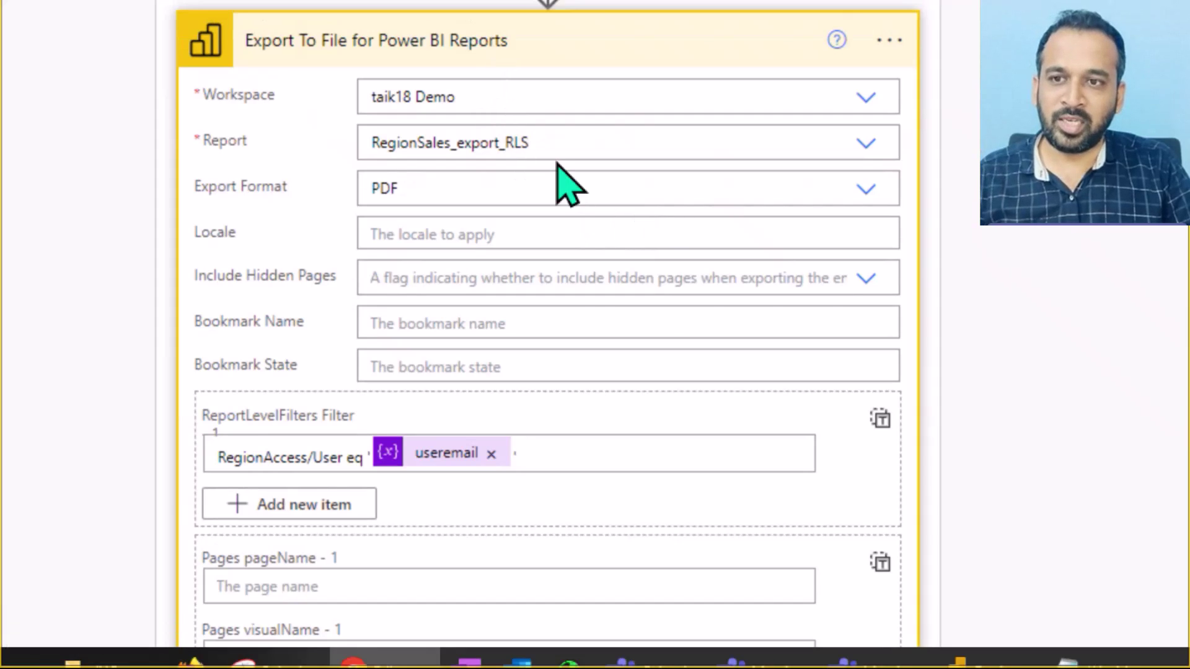
pyautogui.click(866, 190)
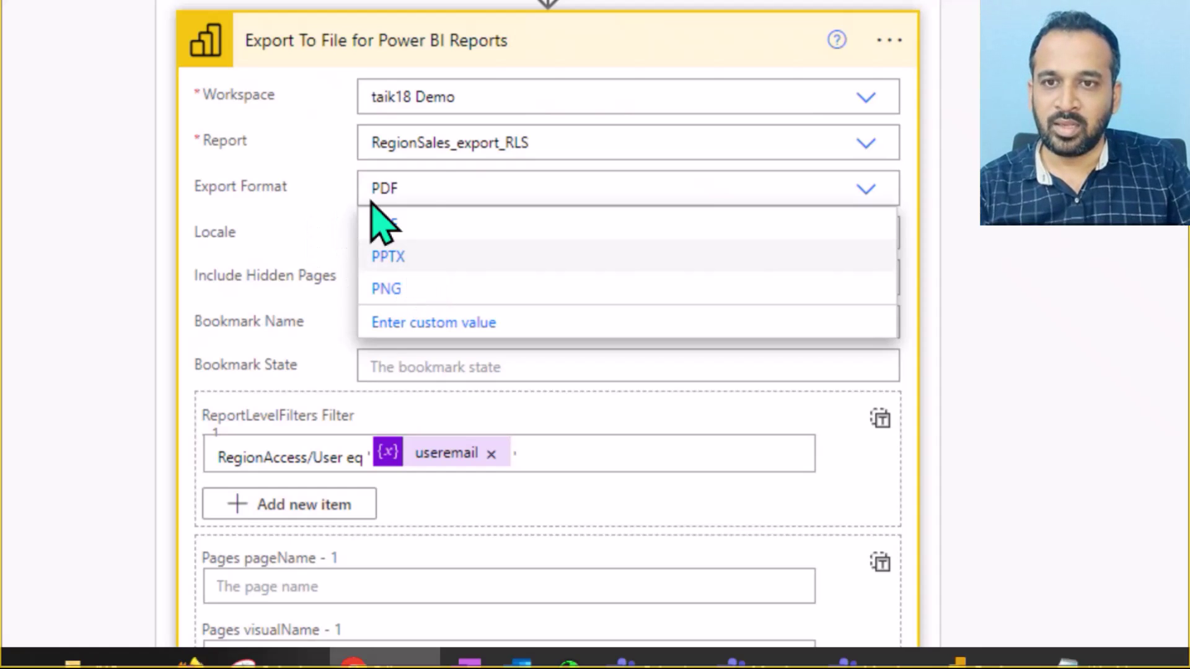
pyautogui.click(425, 172)
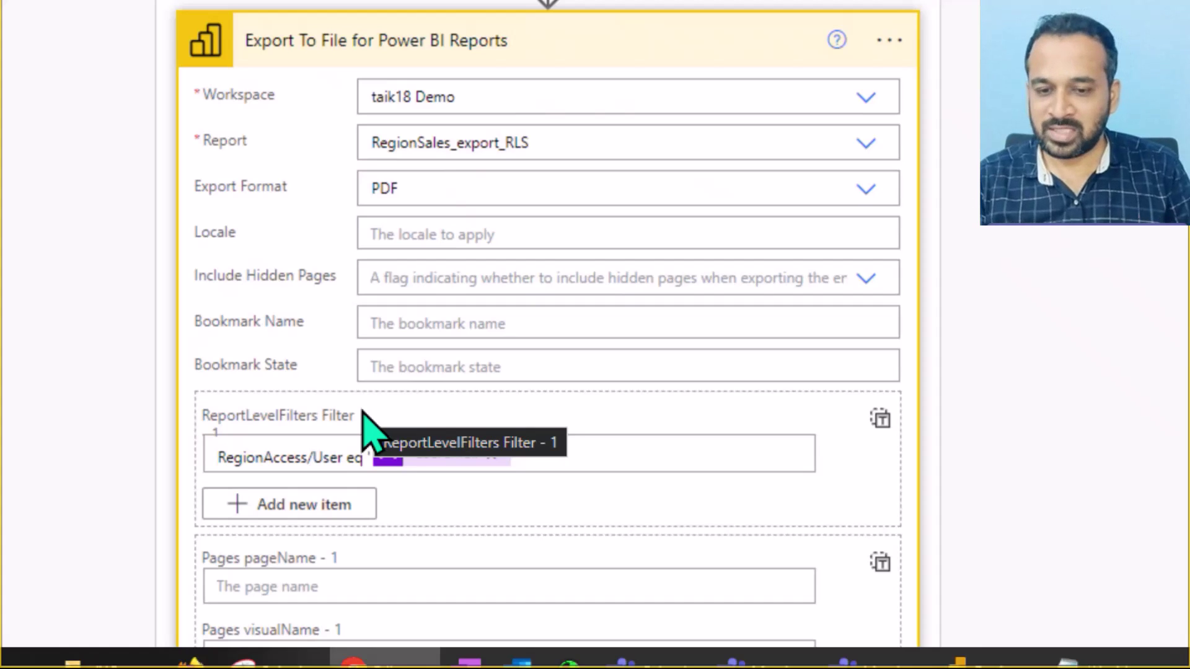
# Step: Examine the export action's report-level filter, page and bookmark fields, and identity settings for row-level security
pyautogui.scroll(-5, 558, 273)
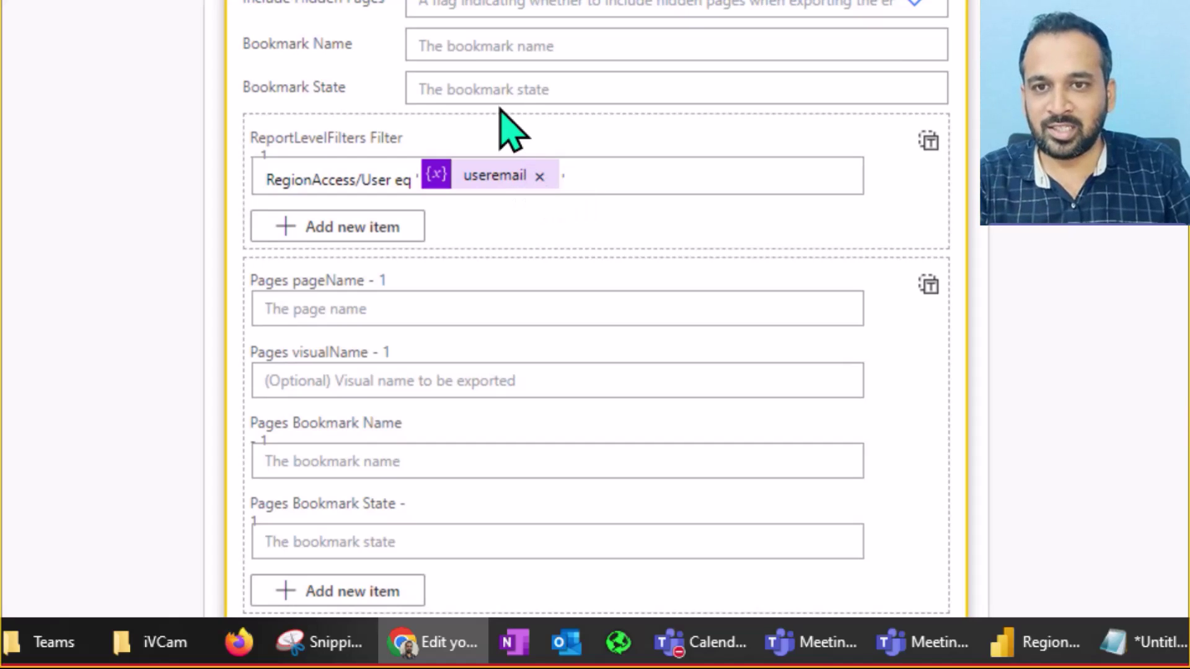
pyautogui.scroll(5, 498, 78)
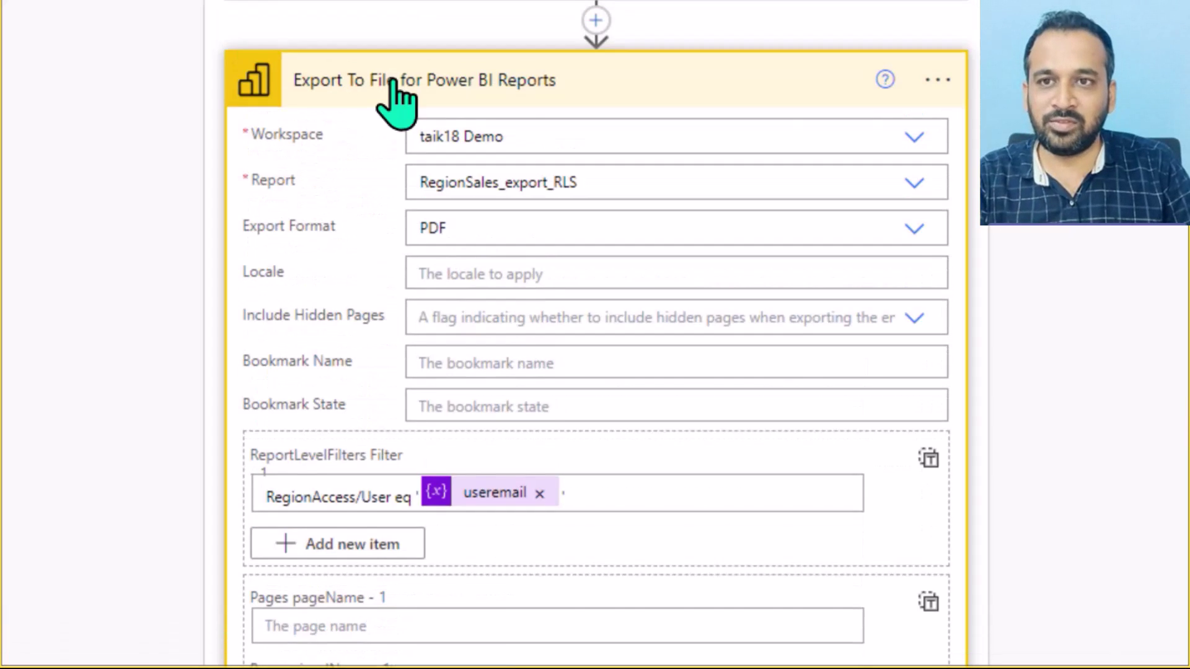
pyautogui.scroll(1, 391, 85)
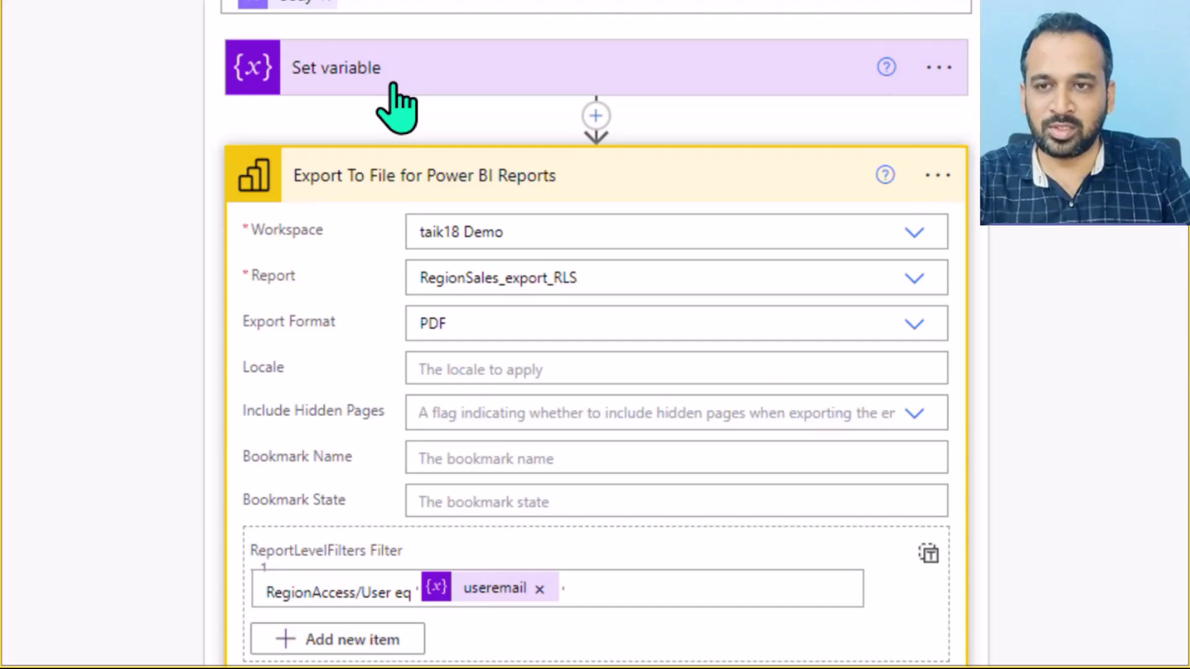
pyautogui.scroll(-1, 610, 588)
pyautogui.click(589, 518)
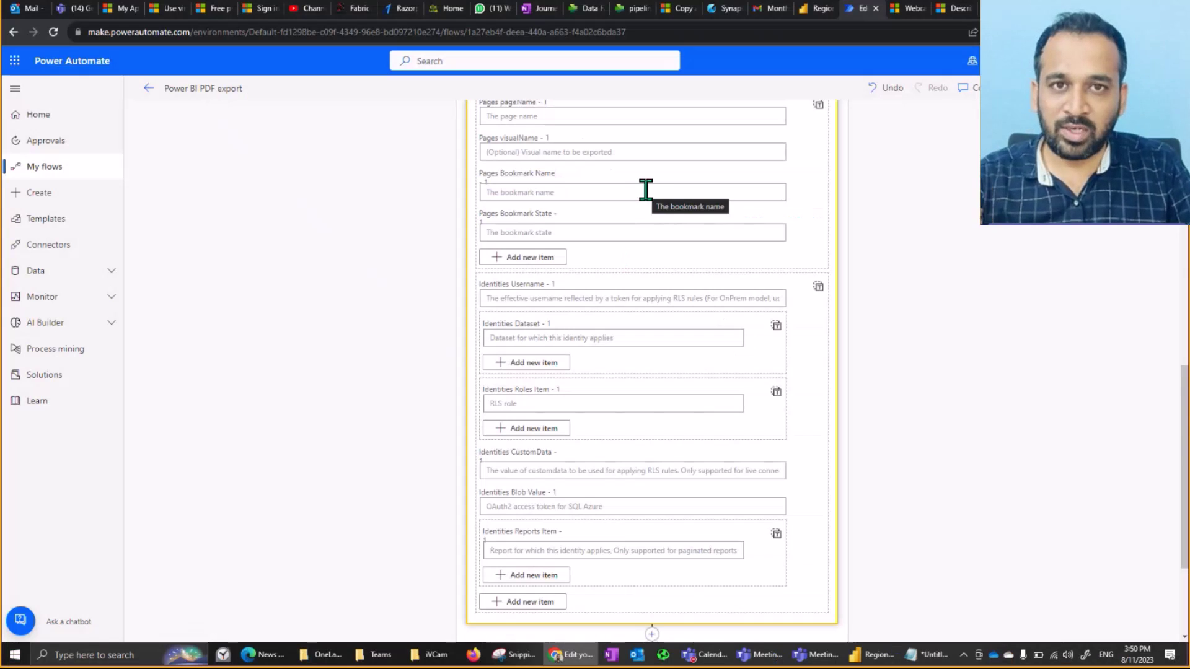
pyautogui.scroll(5, 620, 503)
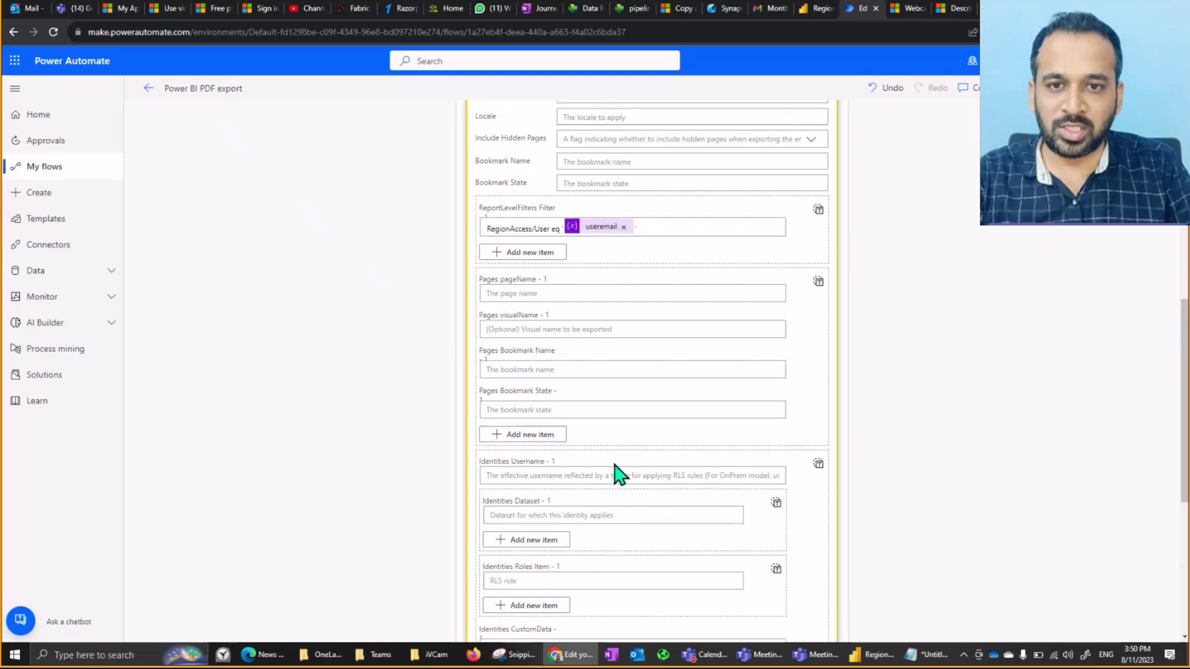
pyautogui.scroll(-2, 621, 330)
pyautogui.scroll(-6, 629, 325)
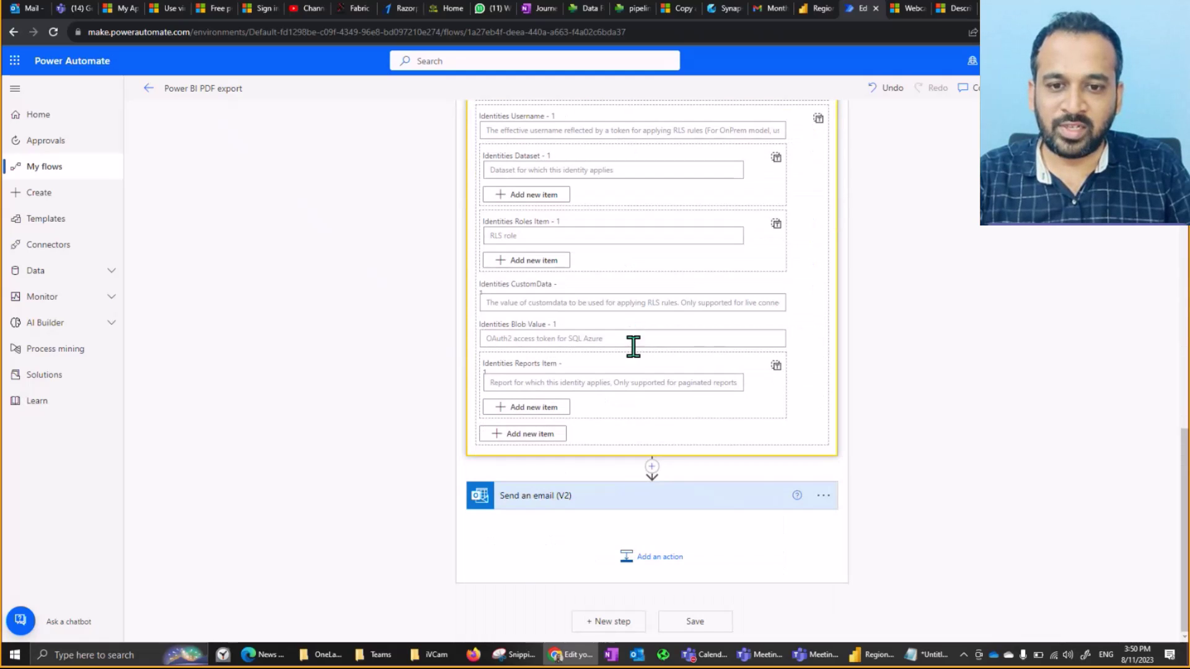
# Step: Expand the Send an email (V2) action and its advanced options, and review the recipient, subject, body and attachment fields
pyautogui.click(606, 500)
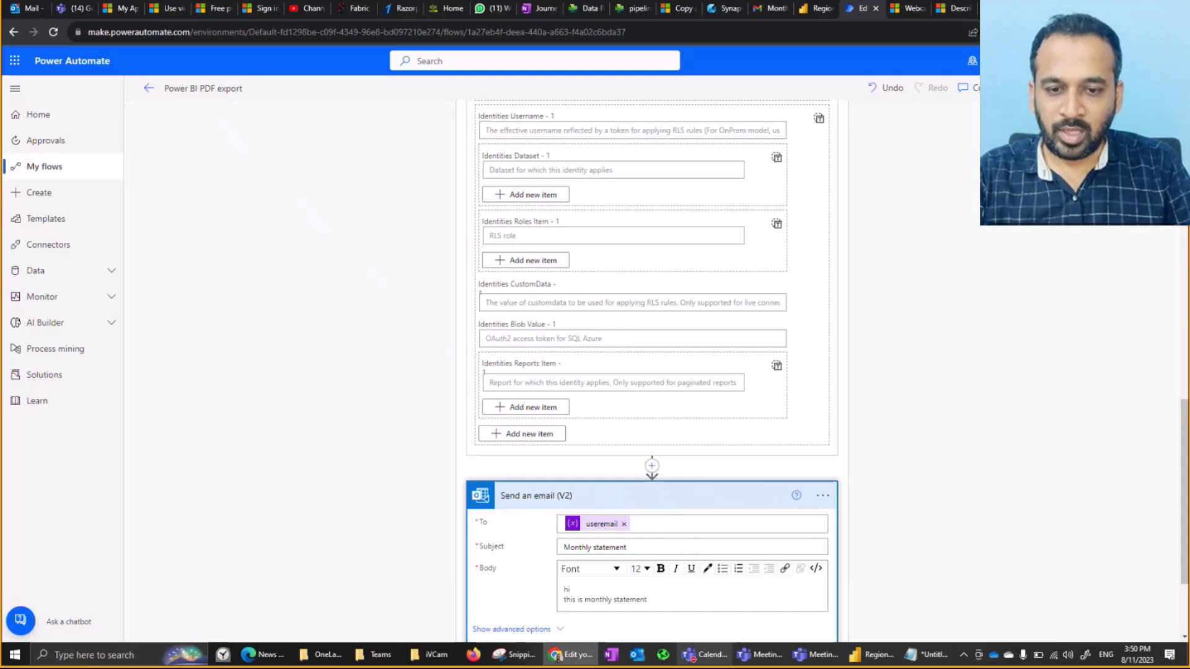
pyautogui.scroll(-2, 722, 430)
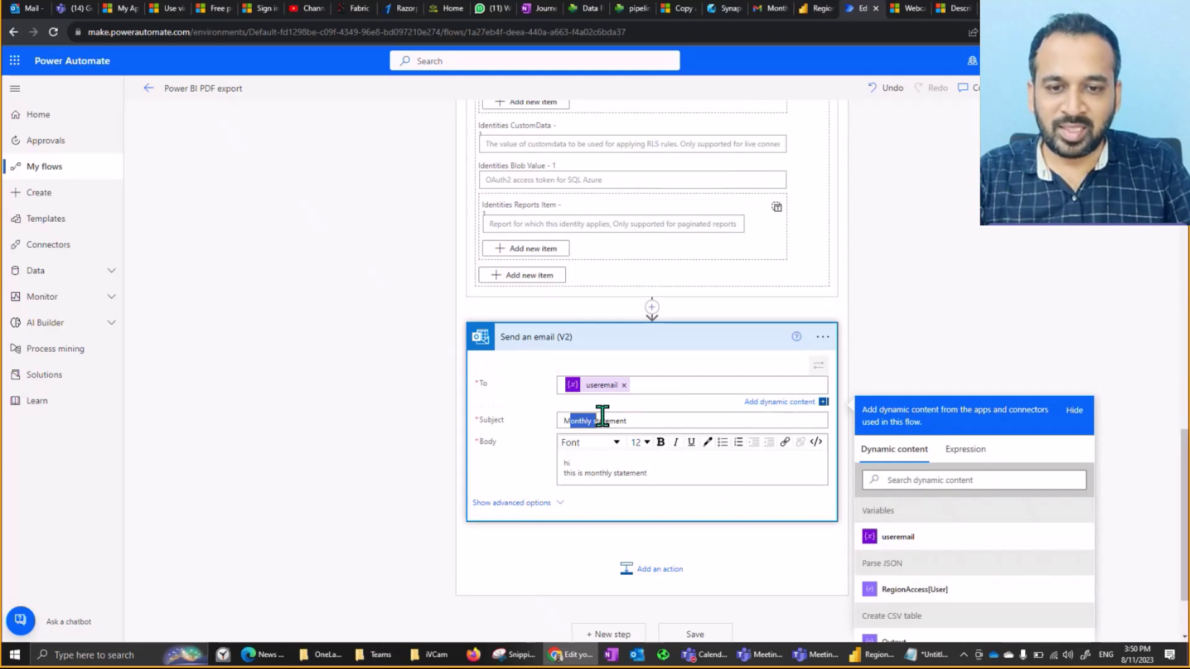
pyautogui.click(611, 466)
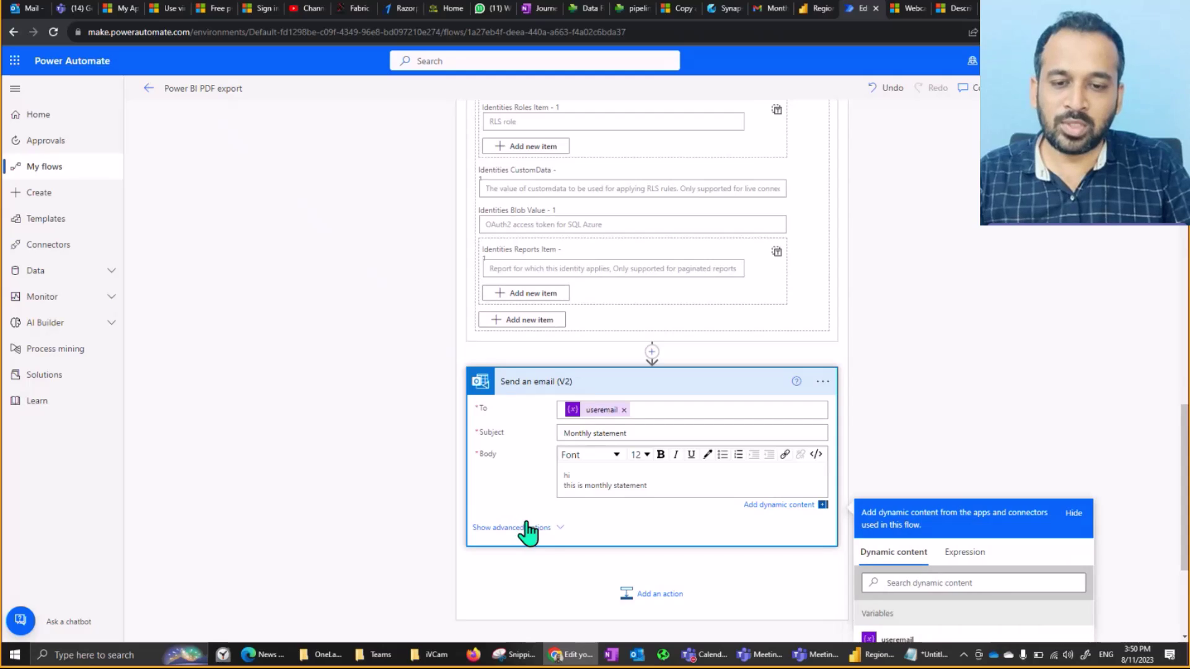
pyautogui.click(561, 528)
pyautogui.scroll(-4, 688, 520)
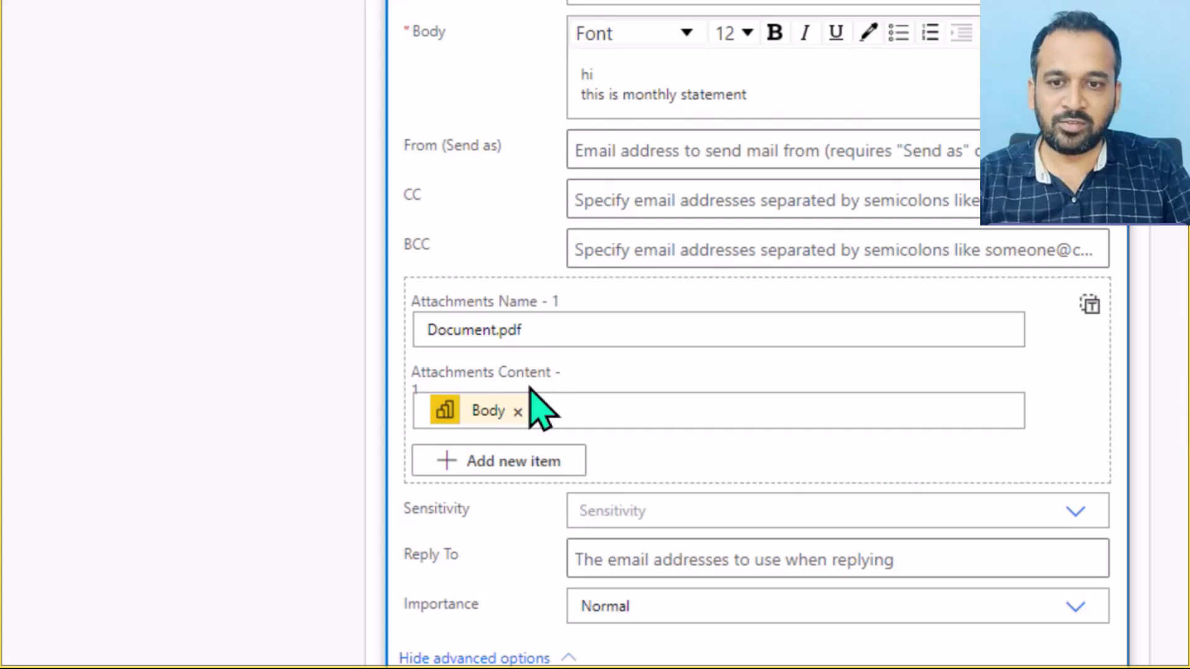
# Step: Review the dynamic content available for the email's Attachments Content field
pyautogui.click(562, 398)
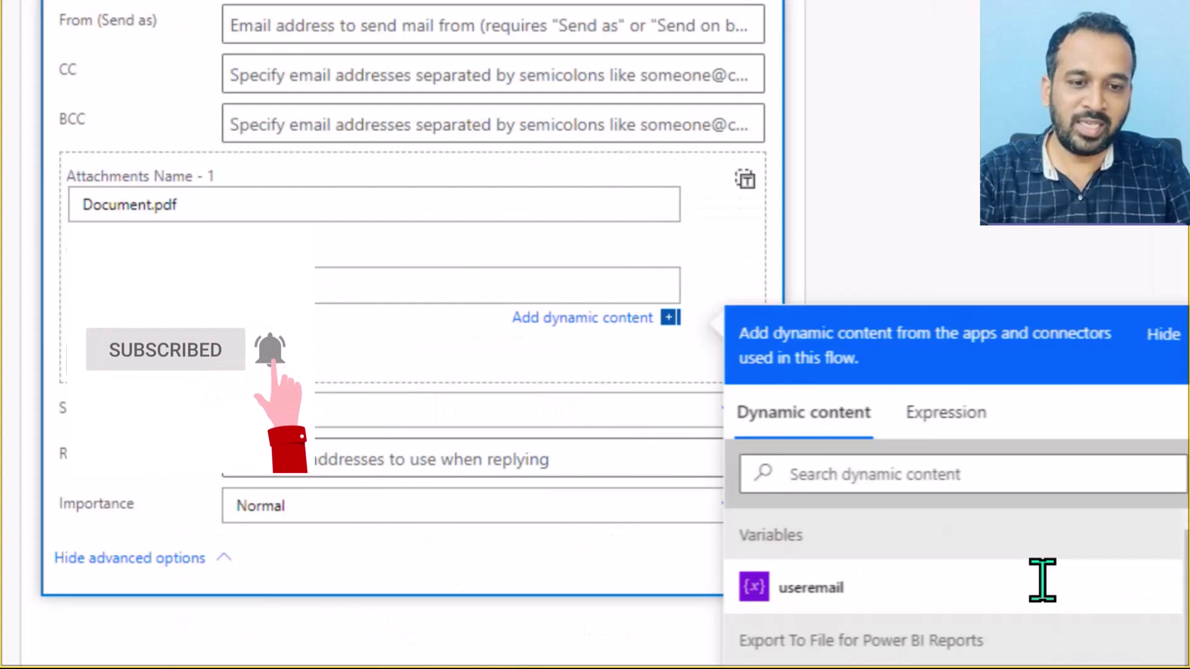
pyautogui.click(805, 463)
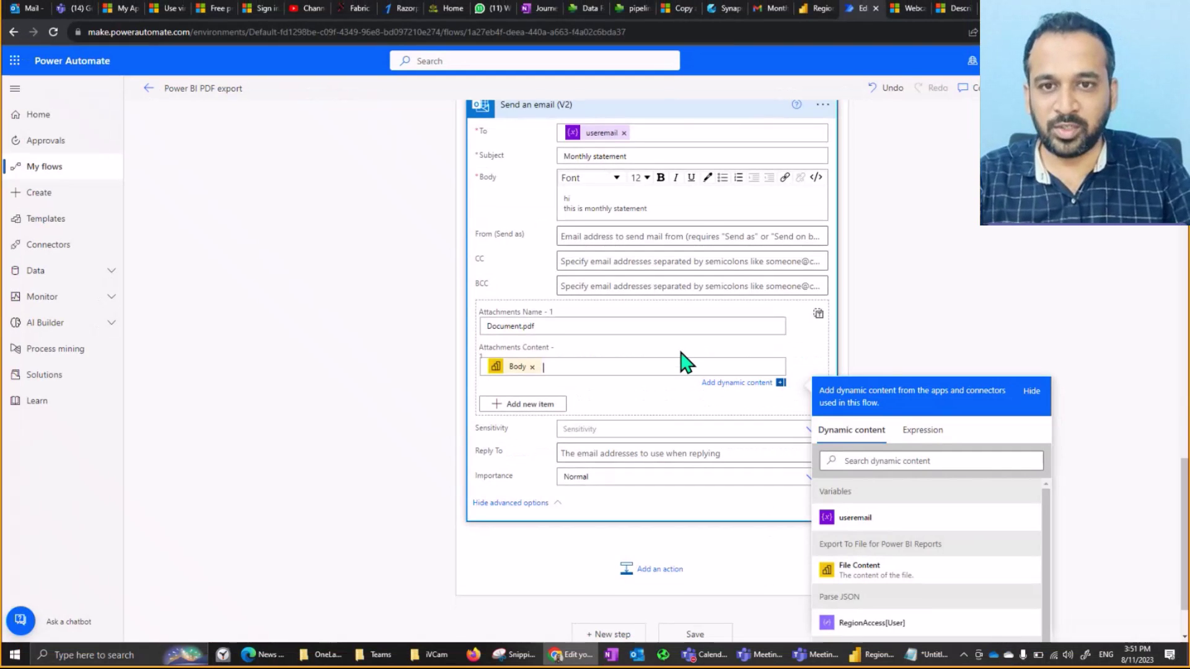
pyautogui.scroll(2, 682, 362)
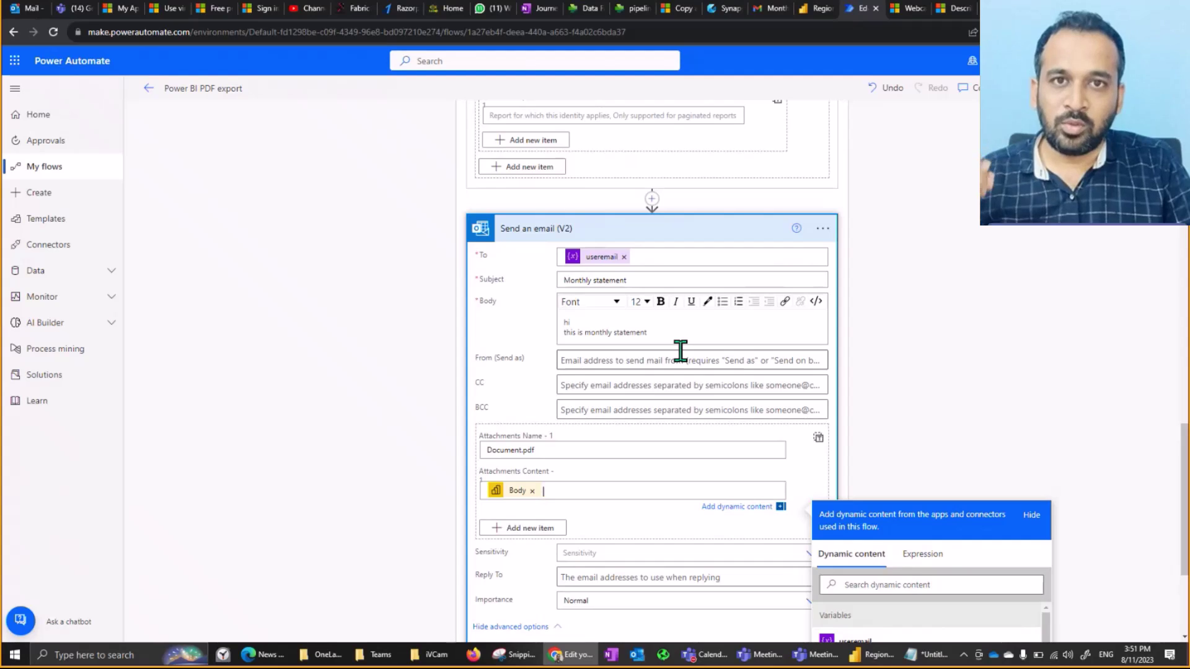
# Step: Switch from the flow to the received Monthly statement email in Outlook and view its Document.pdf attachment
pyautogui.click(765, 10)
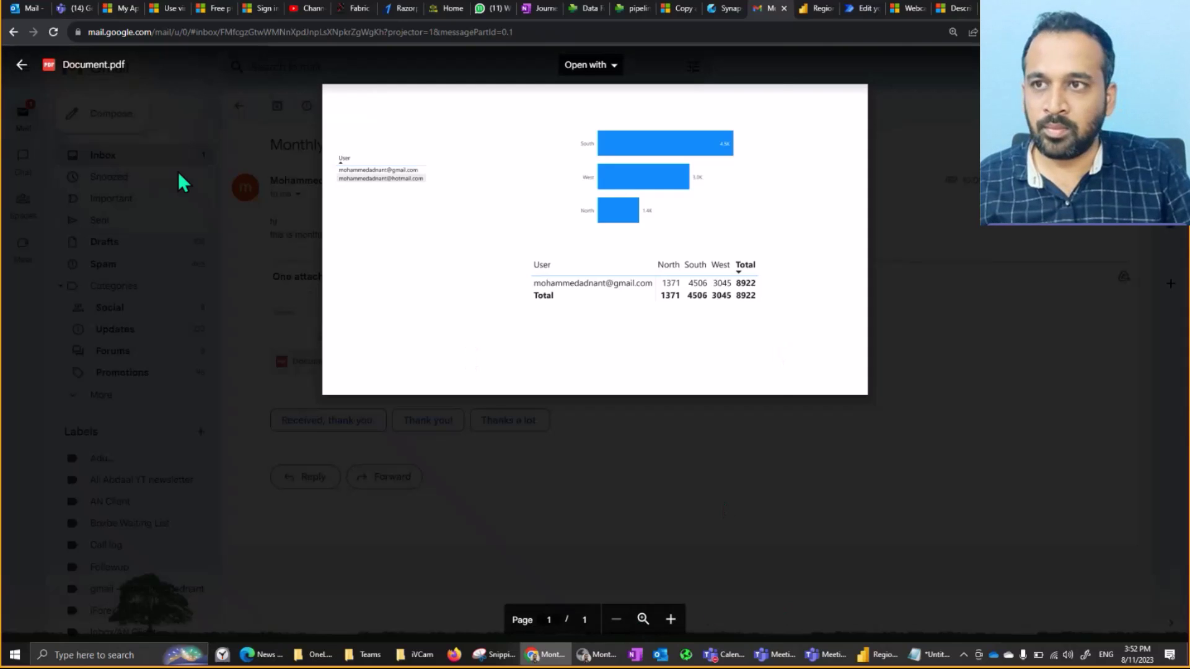
pyautogui.hotkey('alt', 'Tab')
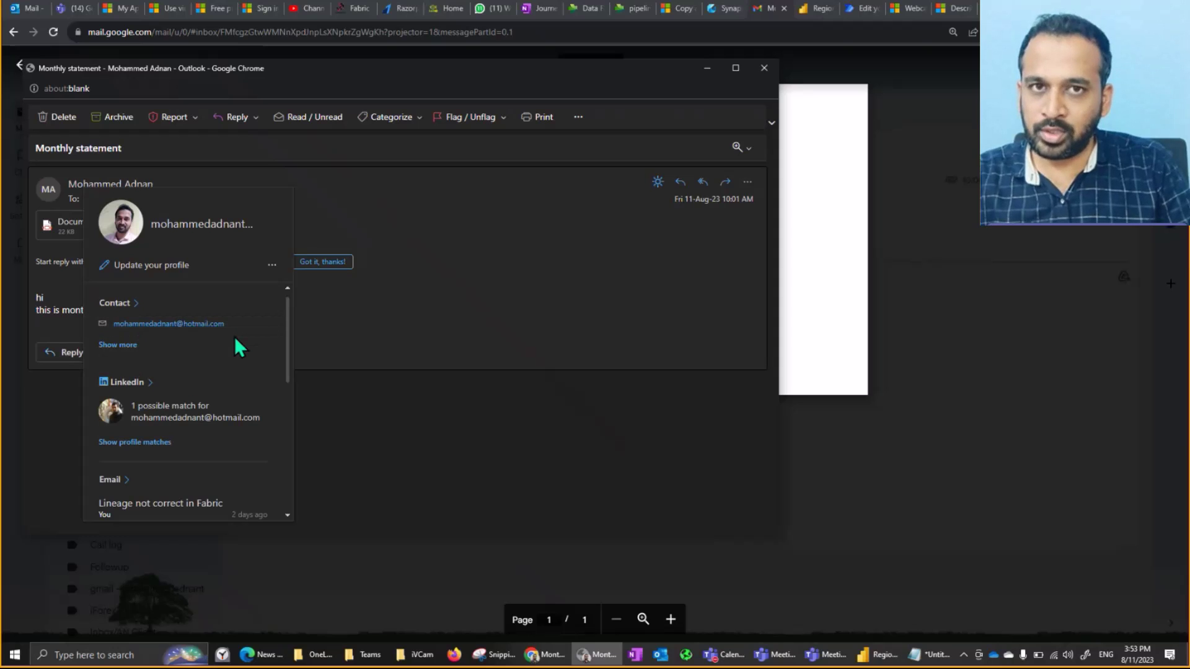
pyautogui.click(382, 230)
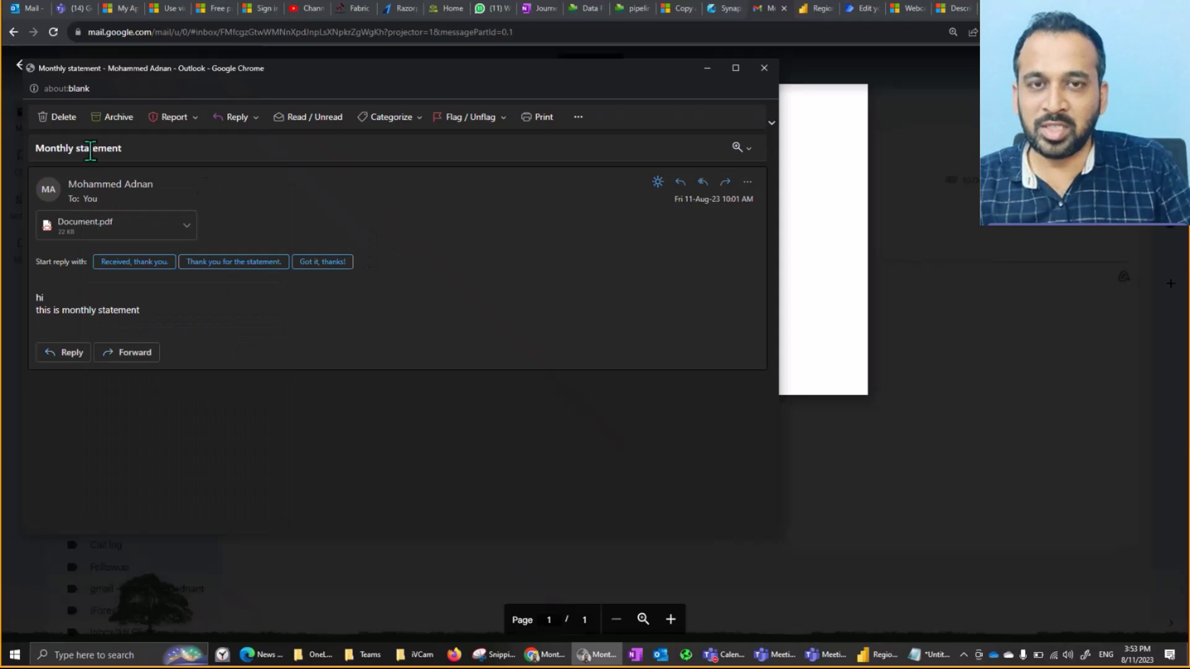
pyautogui.click(116, 233)
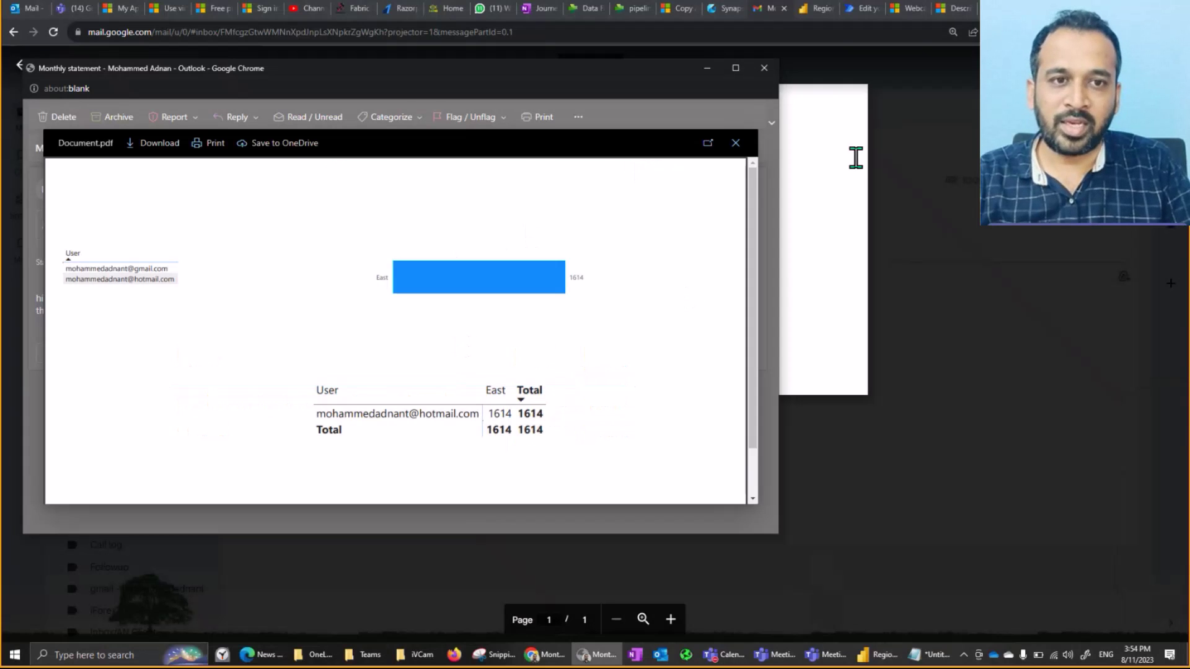
# Step: Return to the Monthly statement email in Gmail and examine the regional sales in its Document.pdf attachment
pyautogui.click(897, 194)
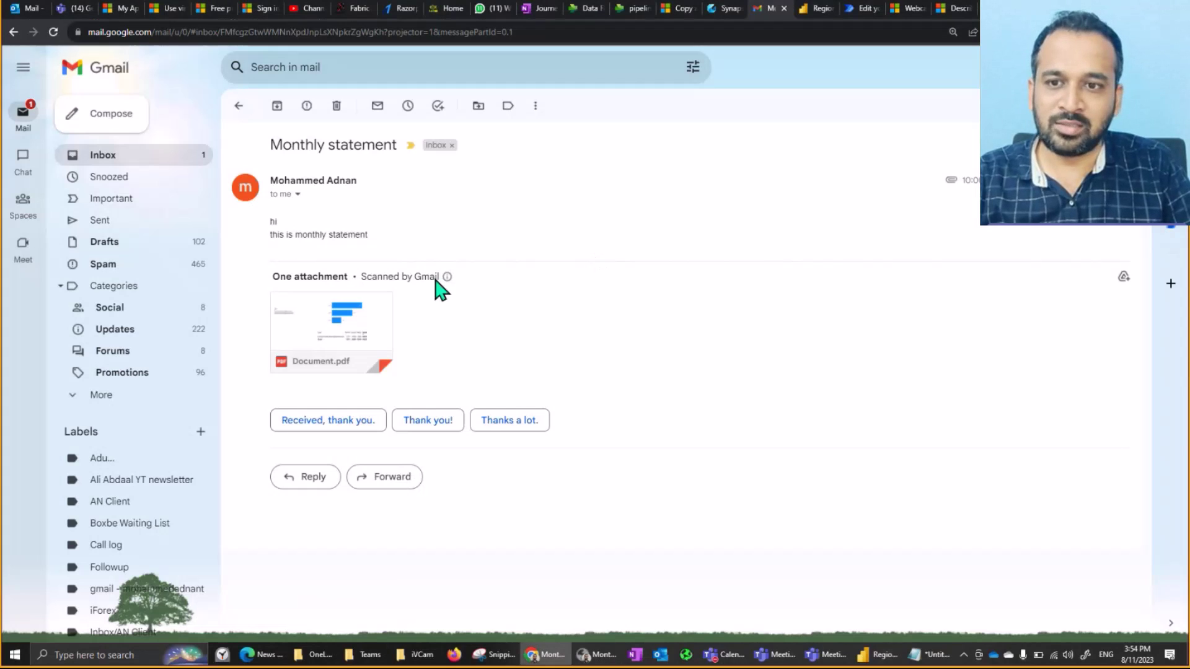
pyautogui.click(354, 322)
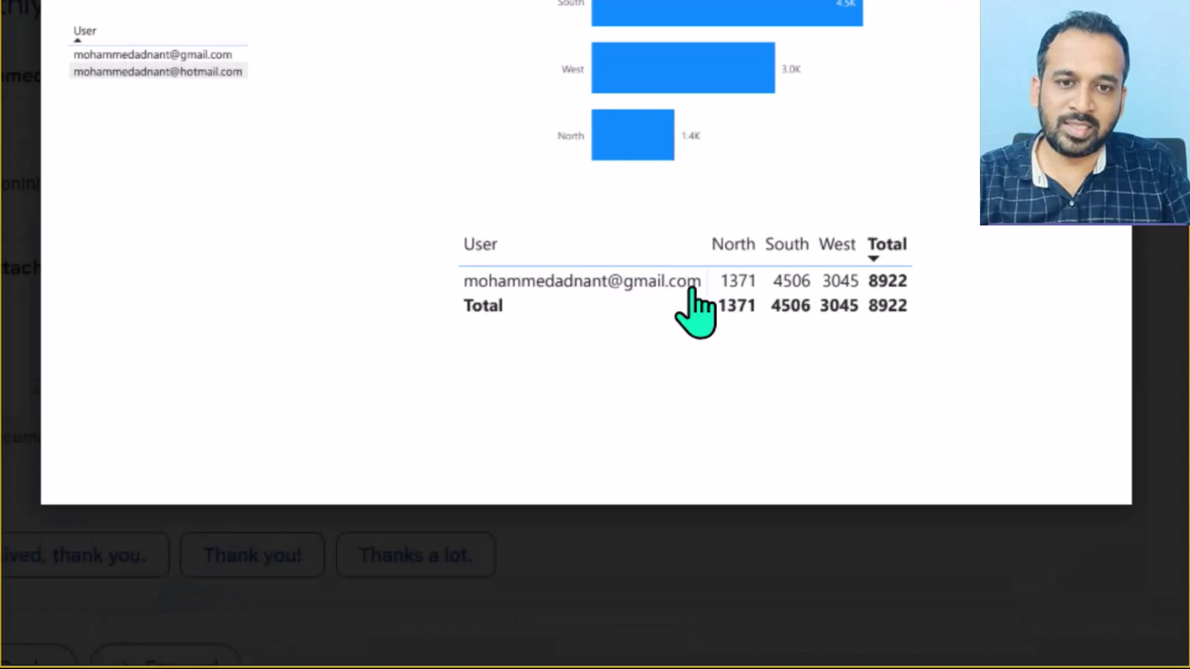